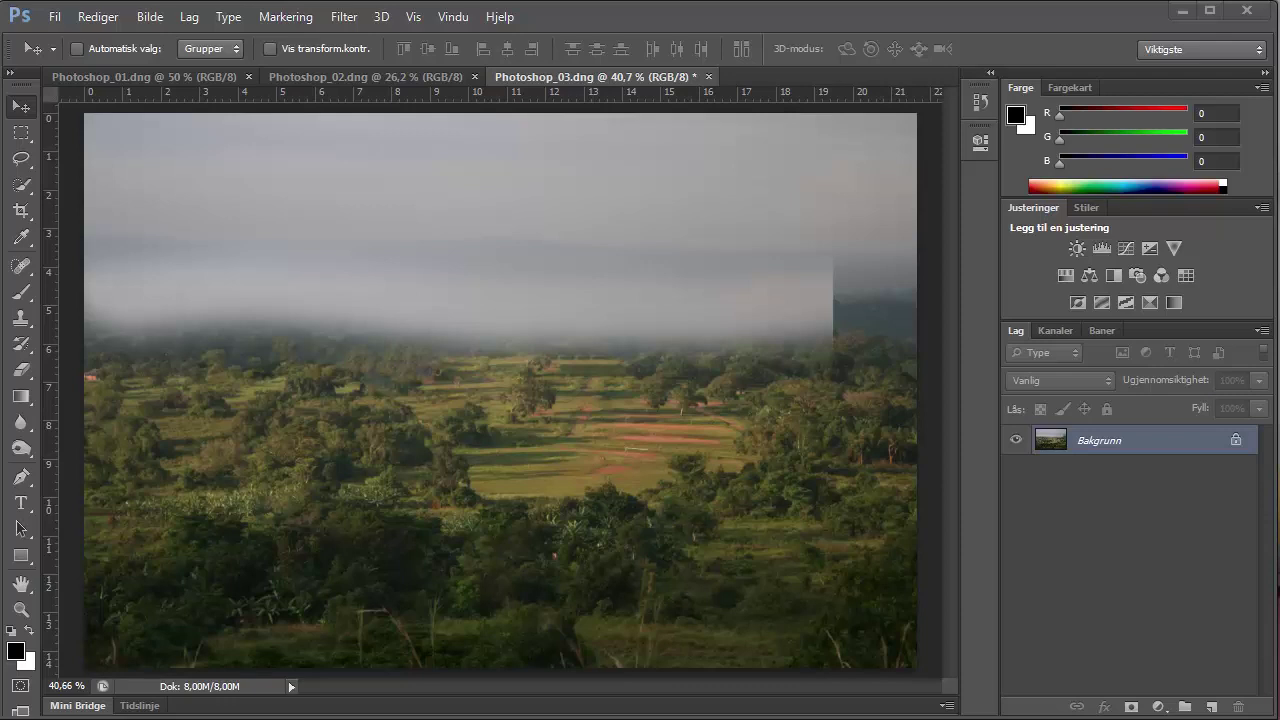
Step: Open the Vindu (Window) menu to see which panels can be shown or hidden
left_click(453, 17)
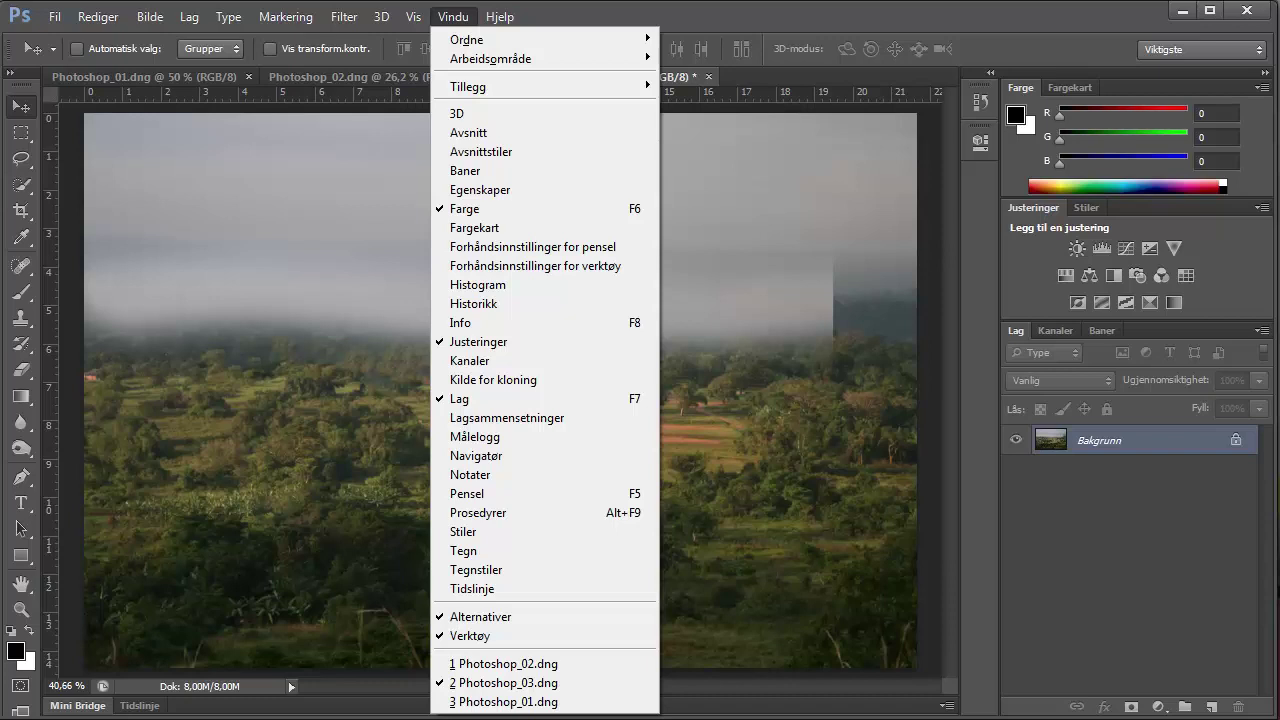
Step: Bring Fargekart (Swatches) to the front and open the Historikk (History) panel
key("Escape")
left_click(1070, 87)
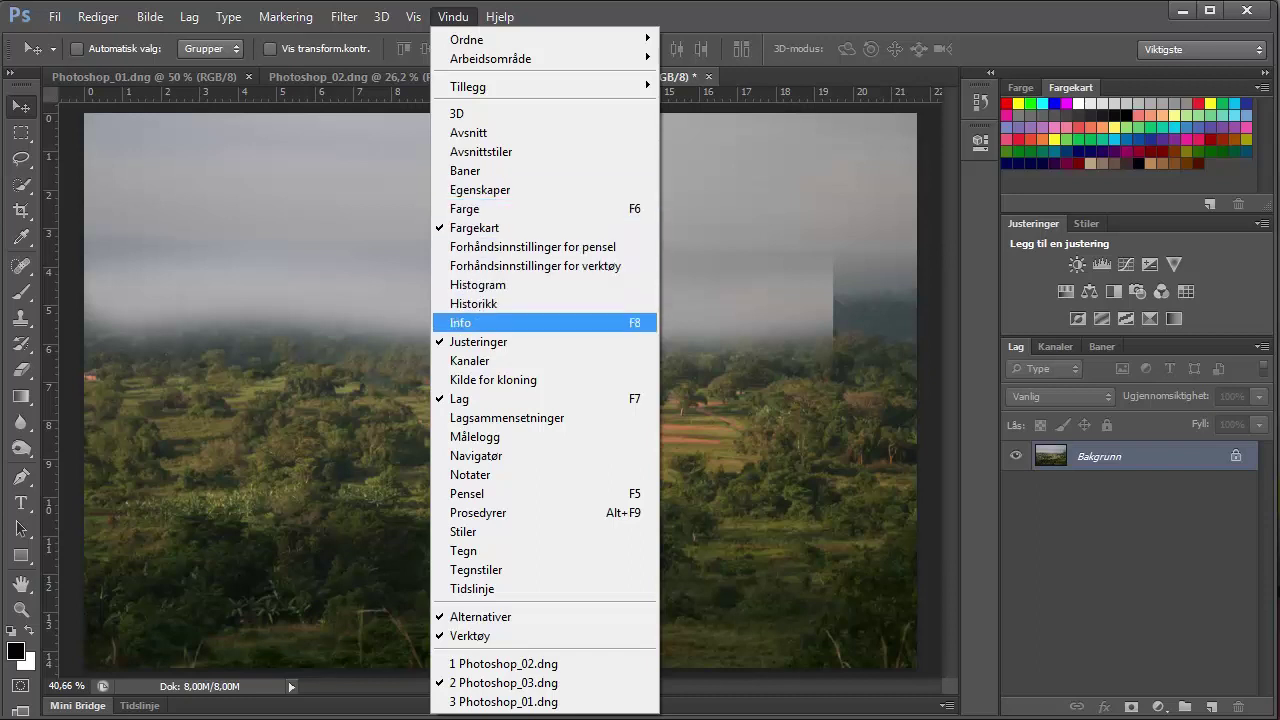
left_click(480, 303)
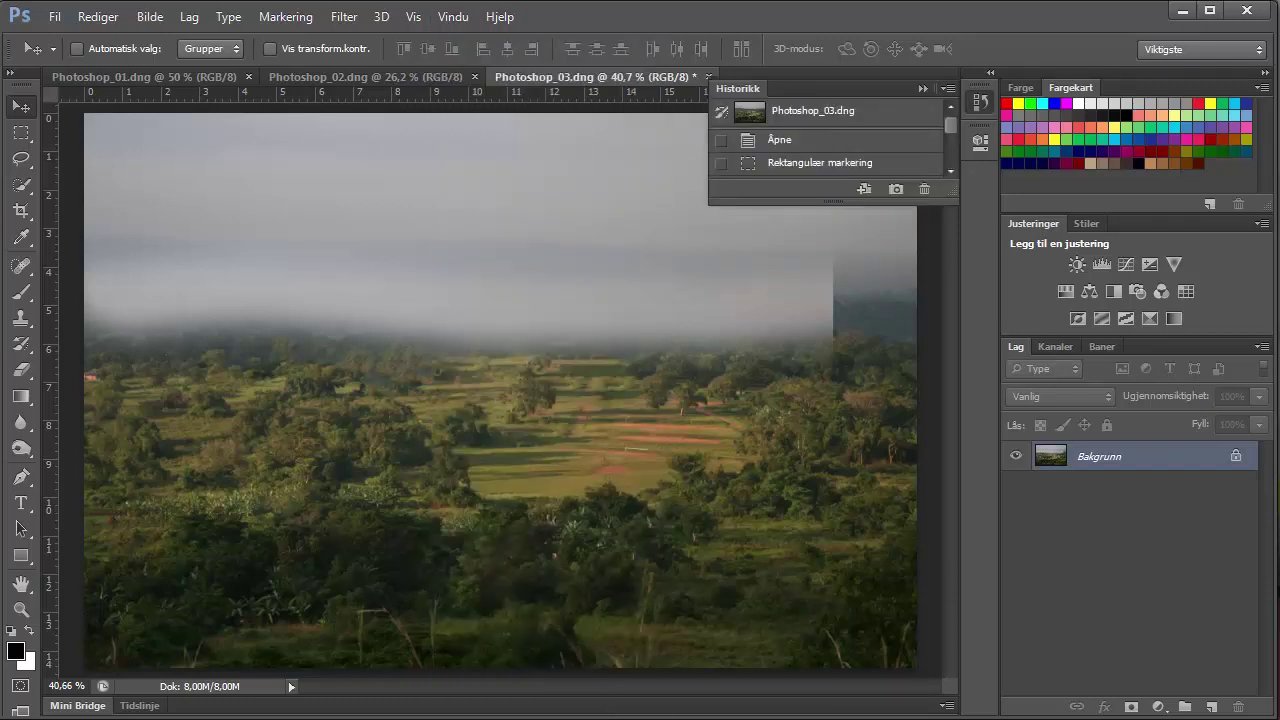
Step: Make the Historikk panel taller to list more states, then collapse it to its dock icon
mouse_move(826, 202)
left_mouse_down()
mouse_move(826, 430)
mouse_move(826, 306)
left_mouse_up()
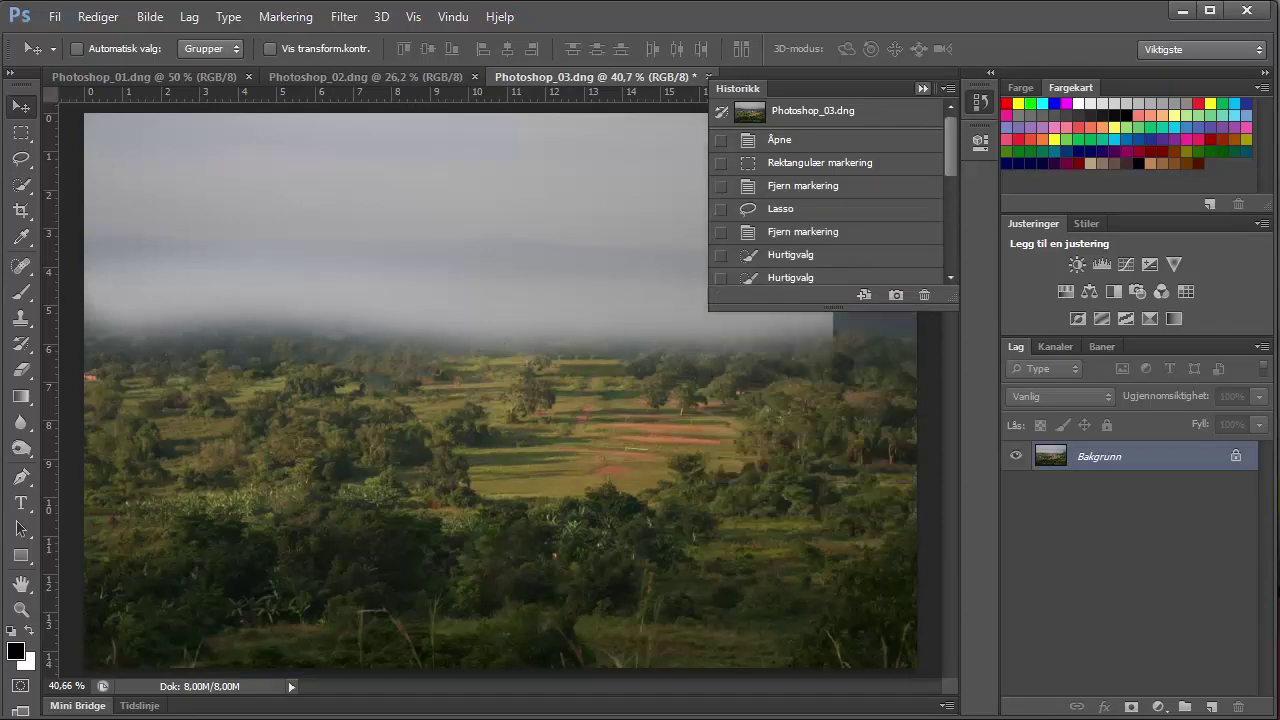
left_click(922, 88)
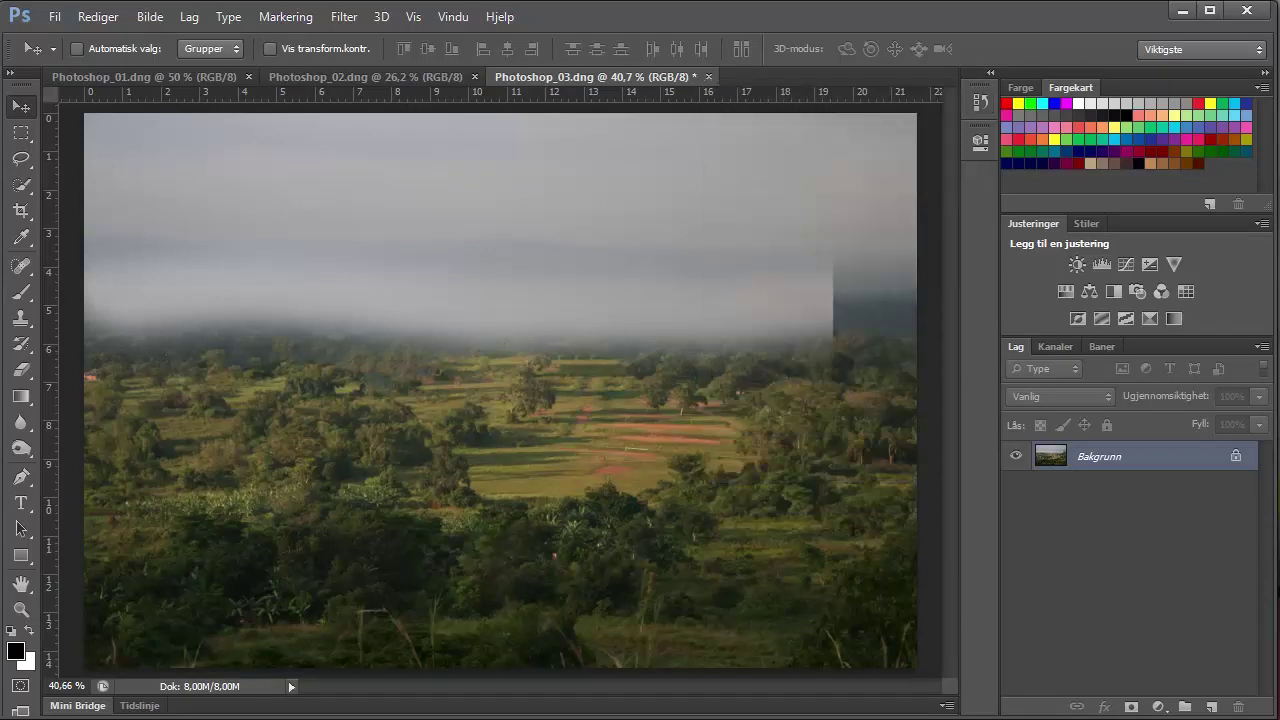
left_click(981, 102)
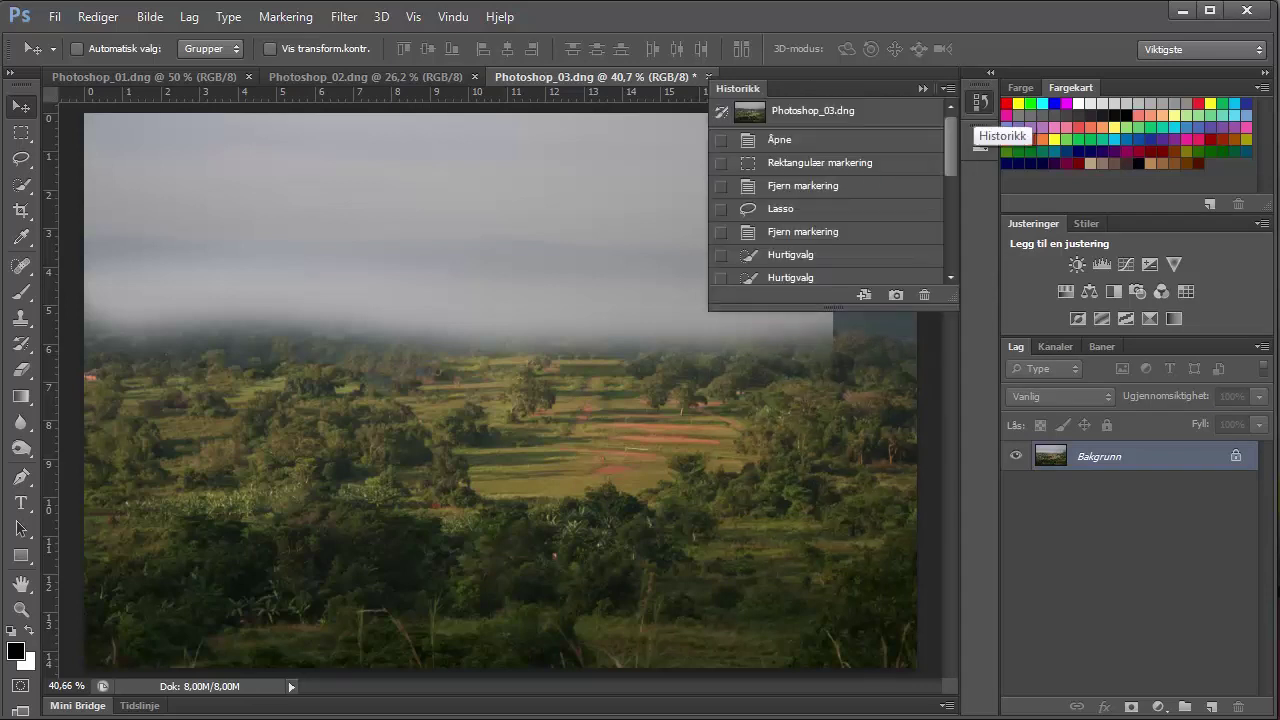
left_click(981, 102)
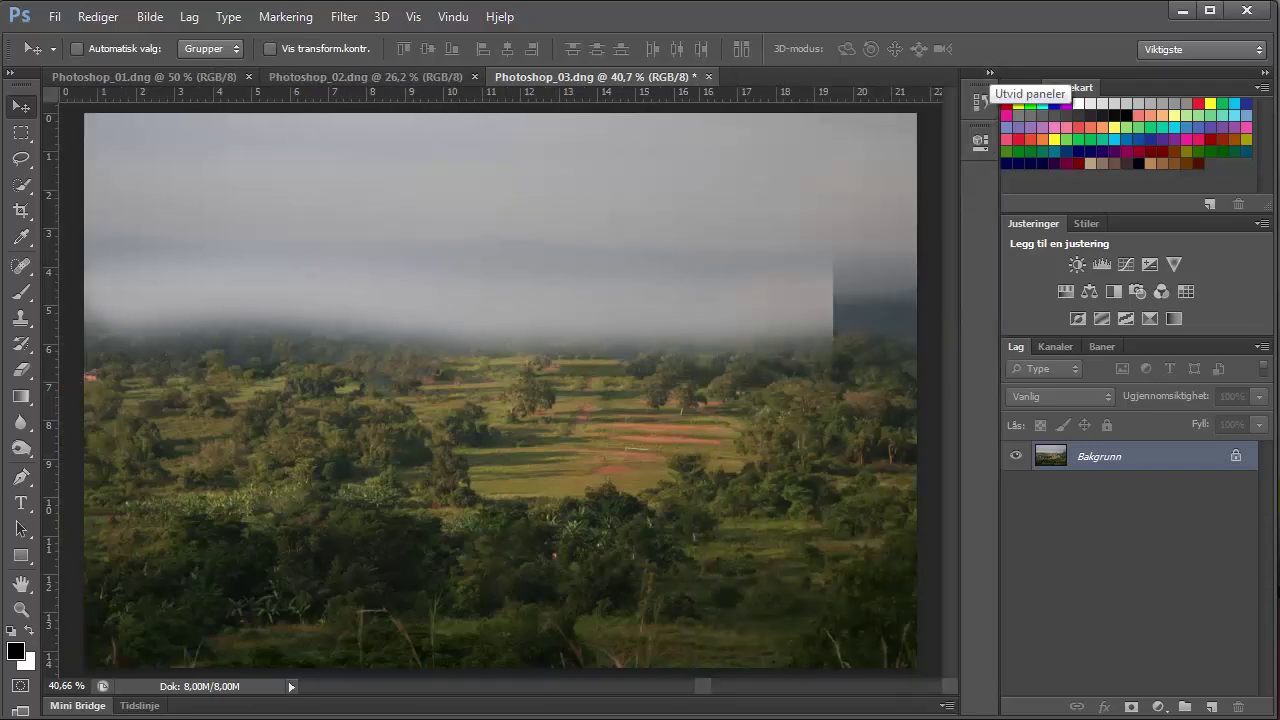
left_click(989, 73)
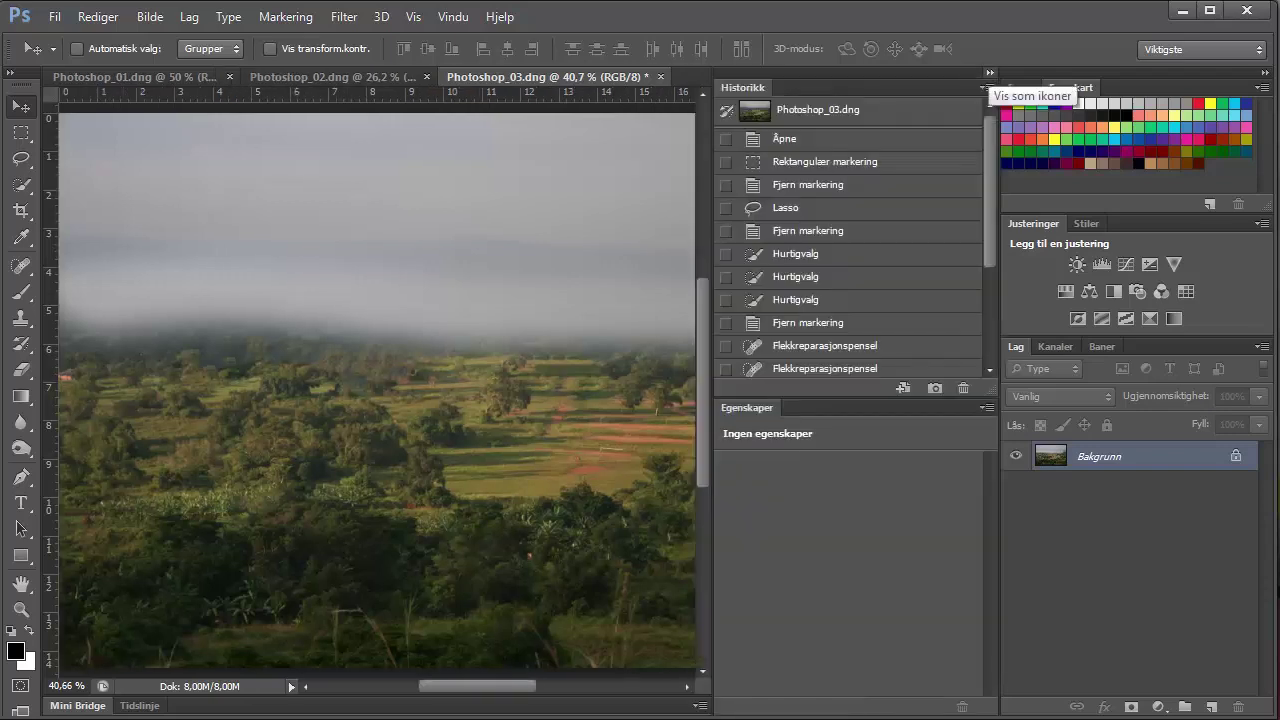
left_click(989, 73)
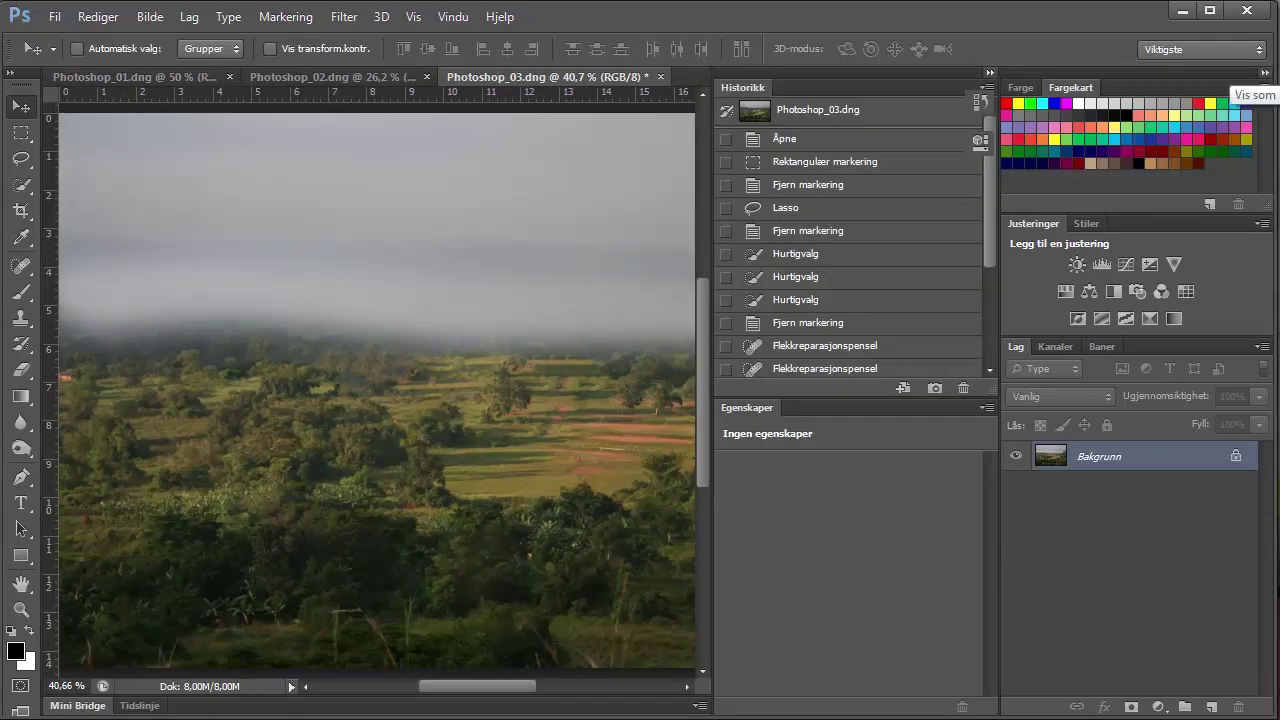
left_click(1265, 73)
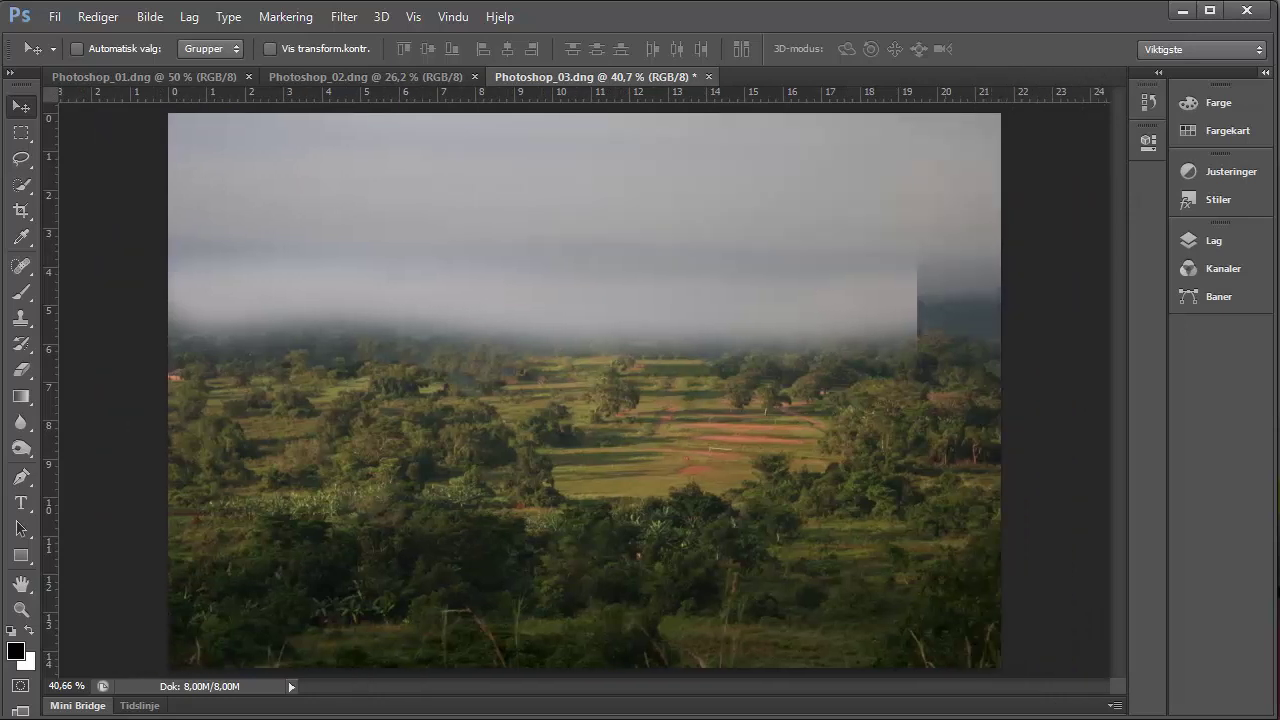
left_click(1158, 73)
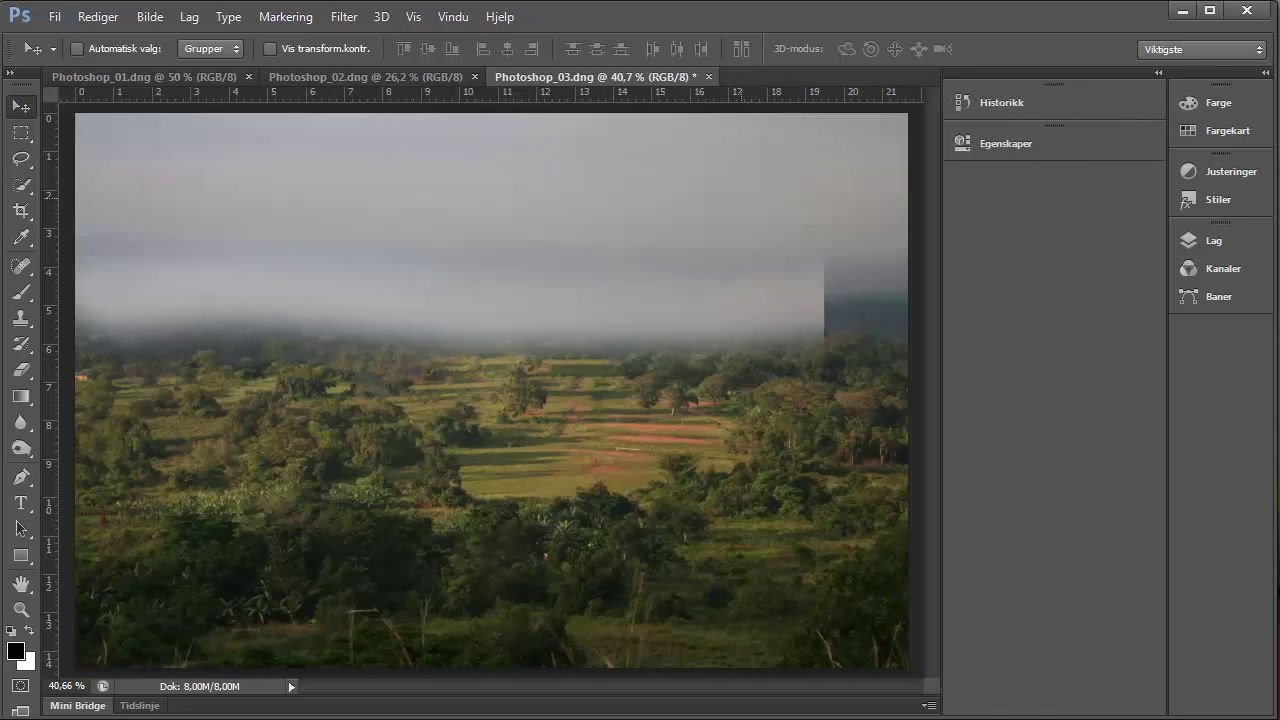
left_click(1158, 73)
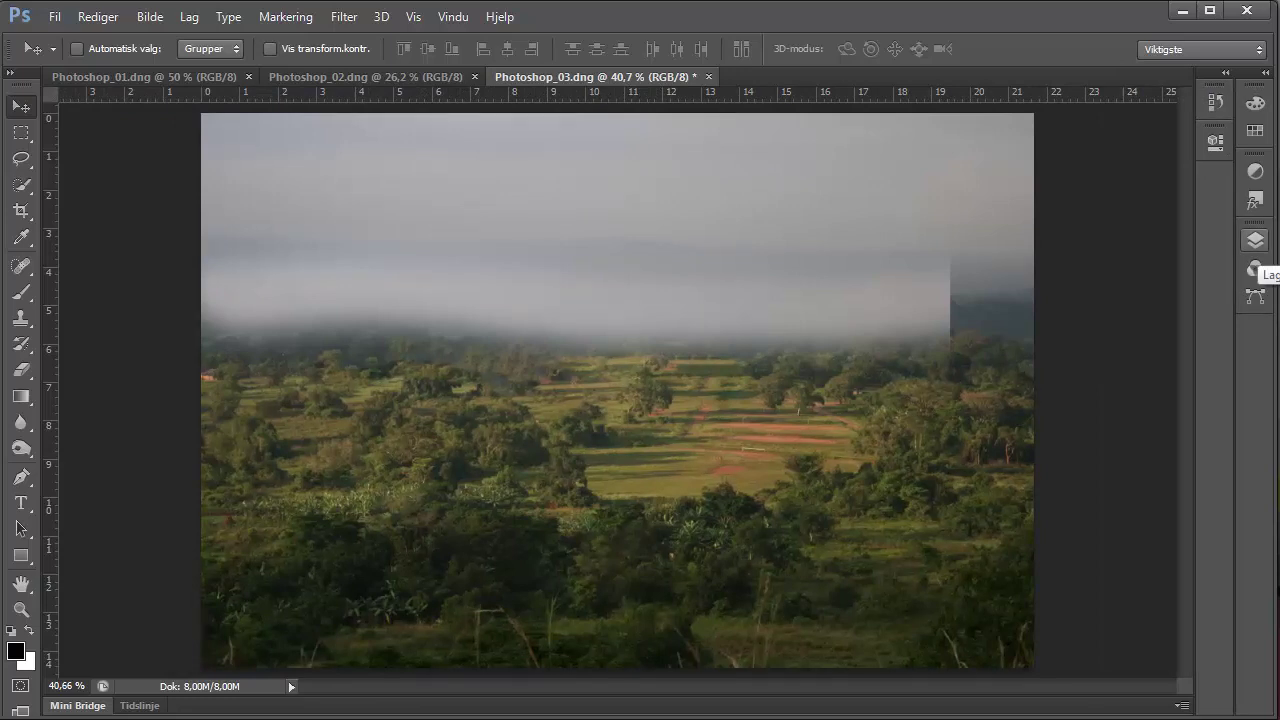
left_click(1255, 242)
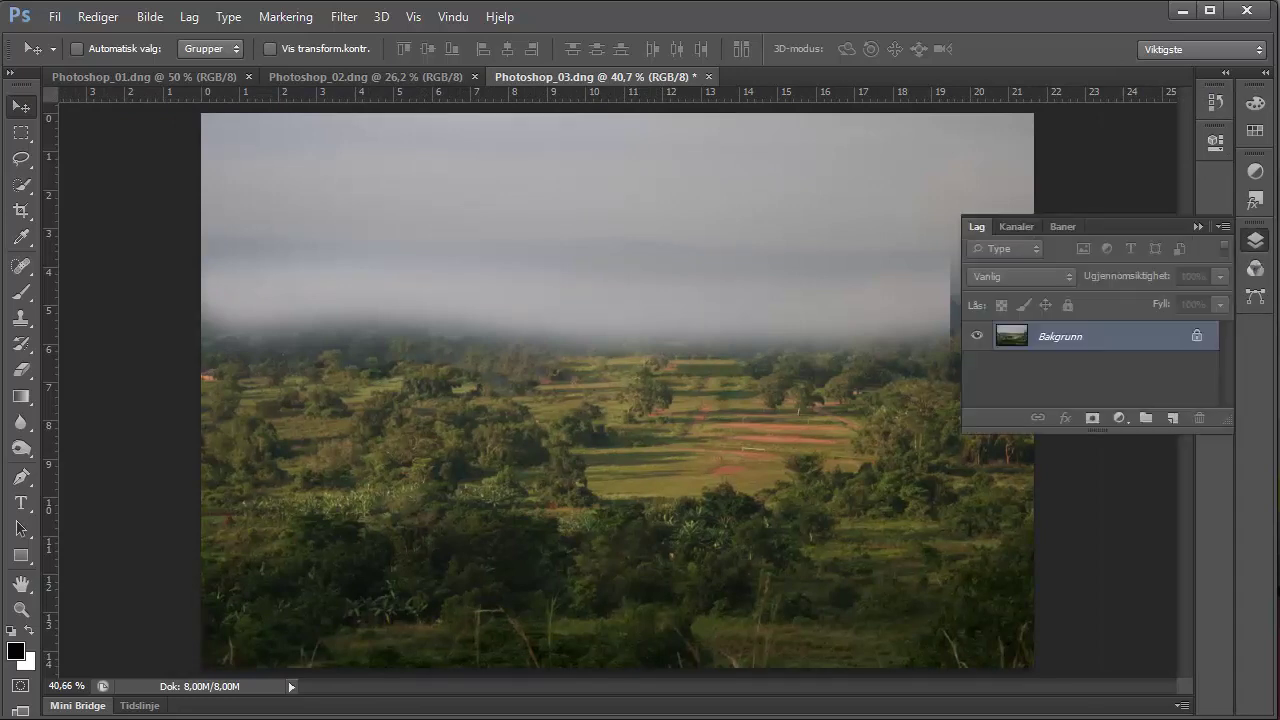
left_click(1255, 242)
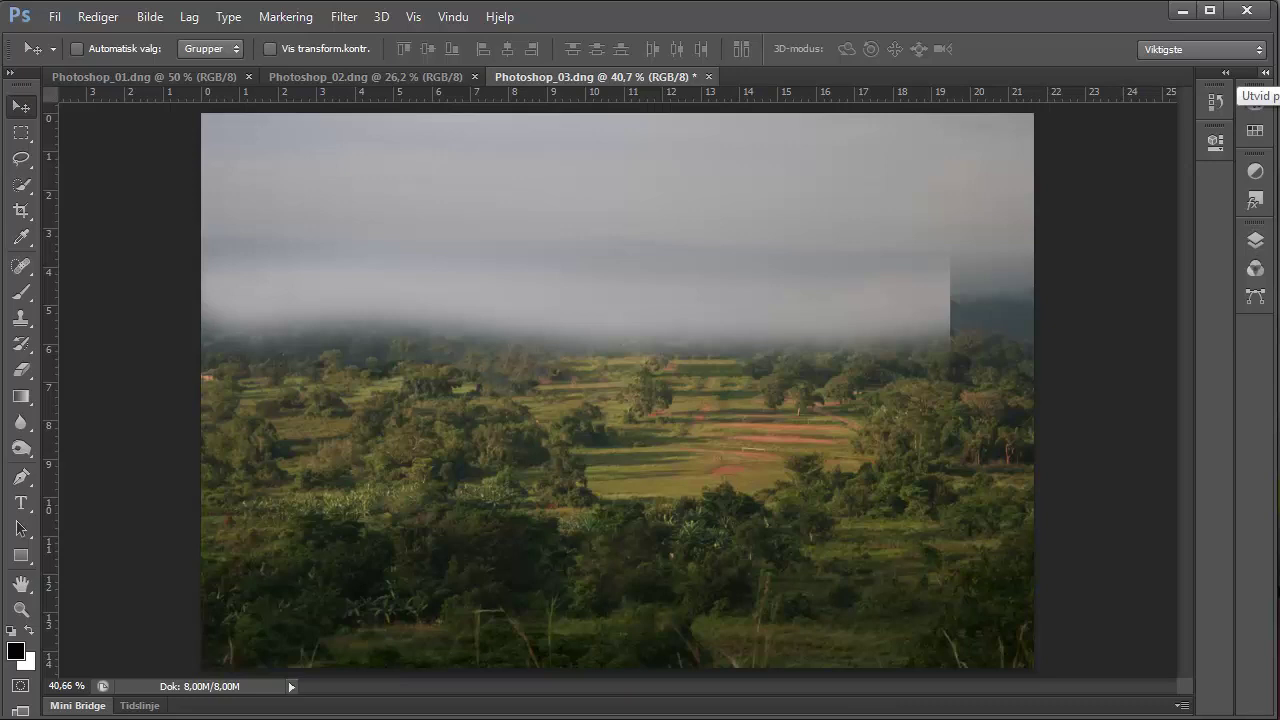
mouse_move(1255, 84)
left_mouse_down()
mouse_move(1077, 264)
mouse_move(980, 101)
left_mouse_up()
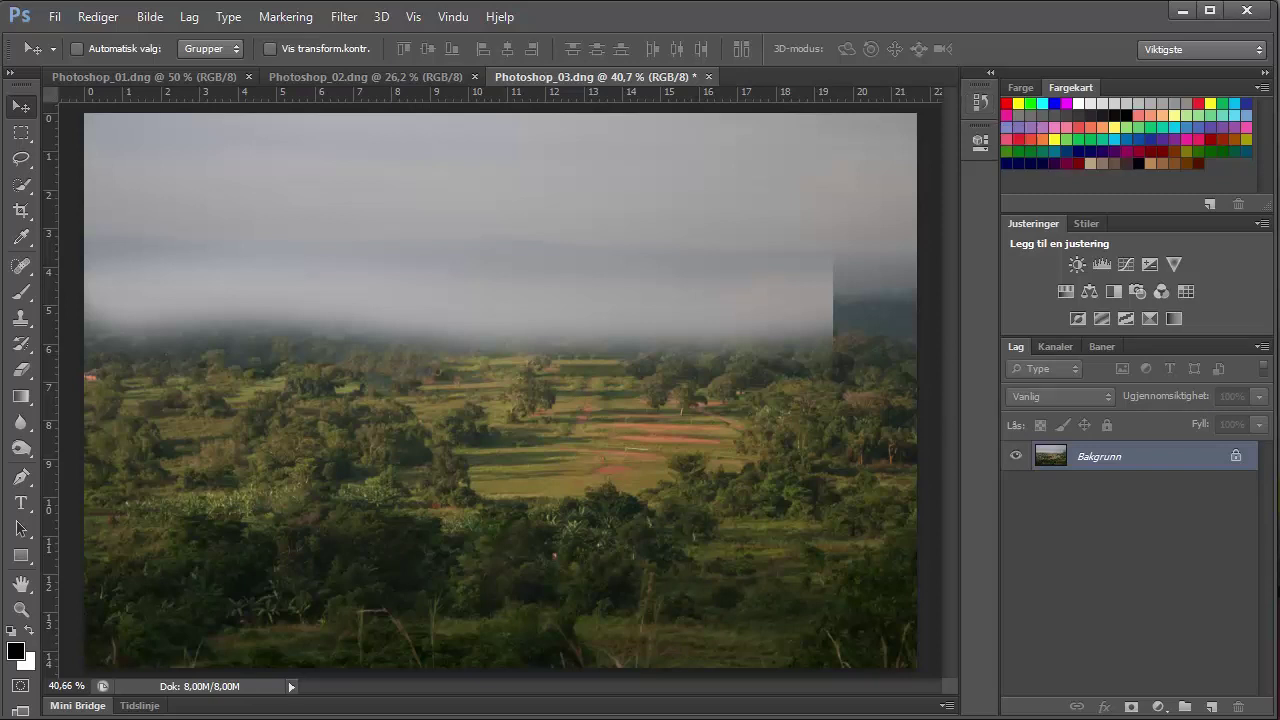
left_click(990, 73)
left_click(990, 73)
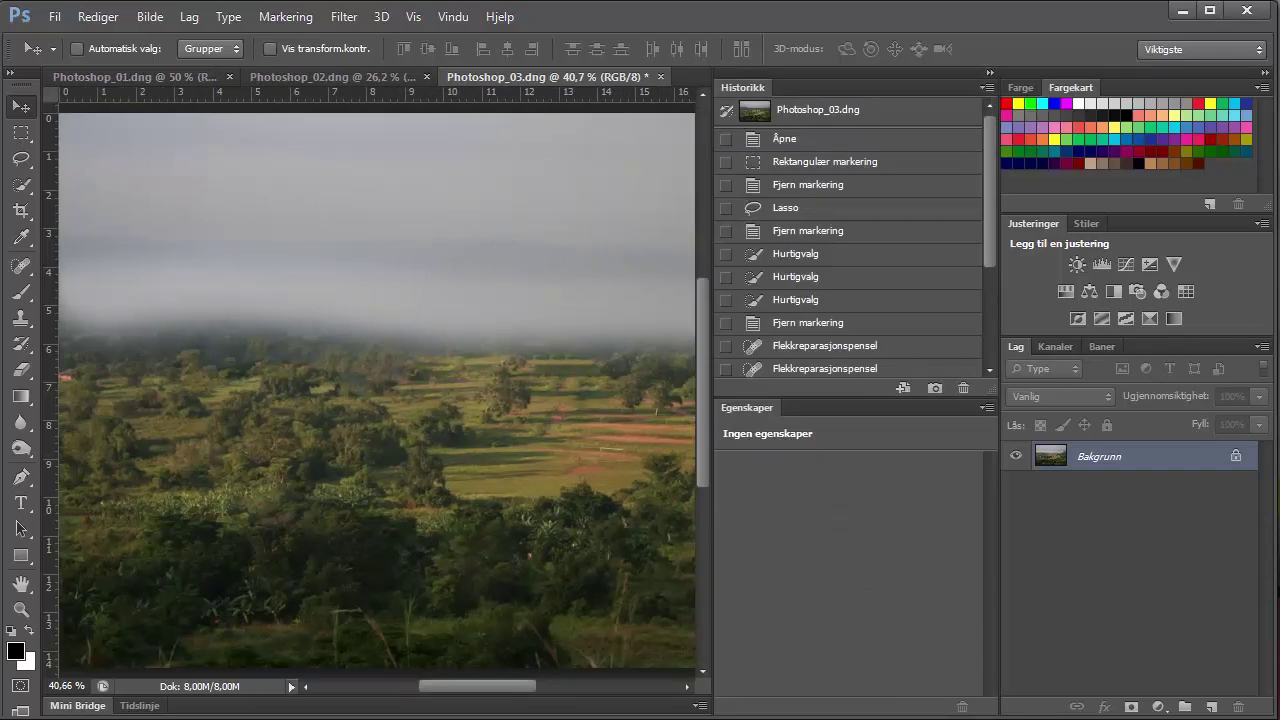
scroll(850, 250, "down", 3)
scroll(850, 250, "up", 3)
left_click(990, 73)
left_click(990, 73)
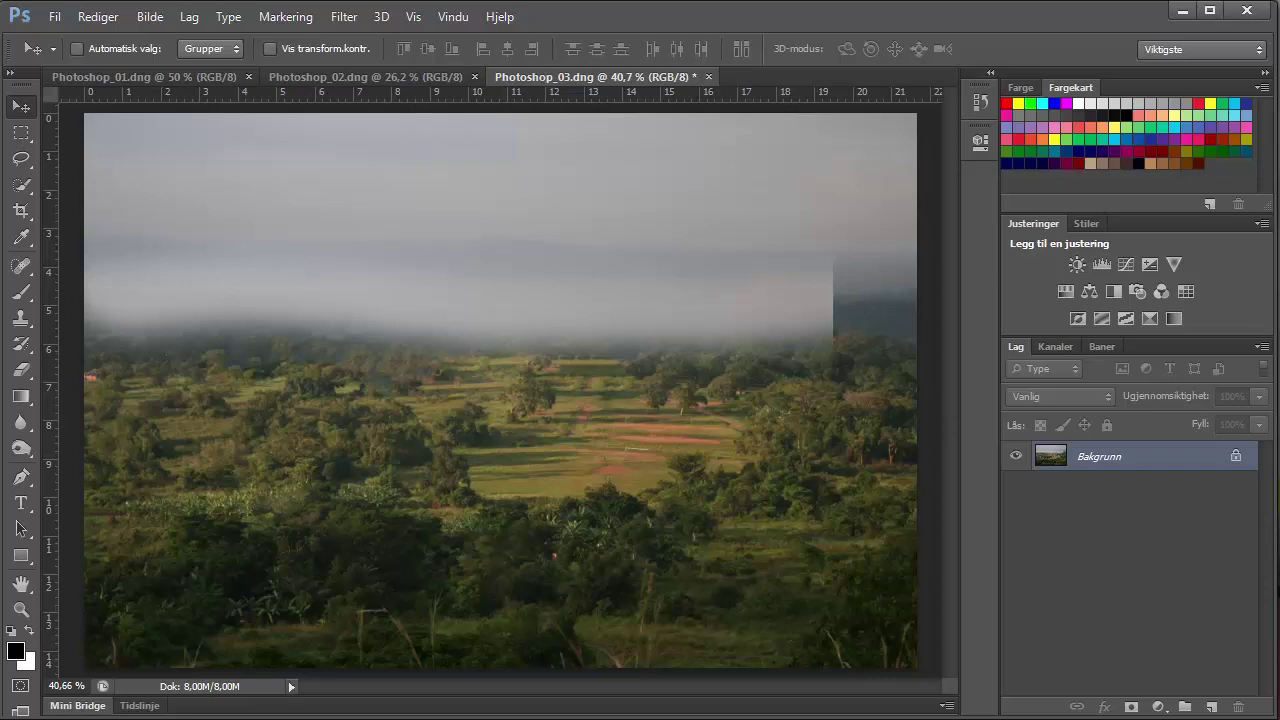
Step: Close the Fargekart tab group, the Stiler panel and the Egenskaper panel from their tab menus
right_click(1064, 88)
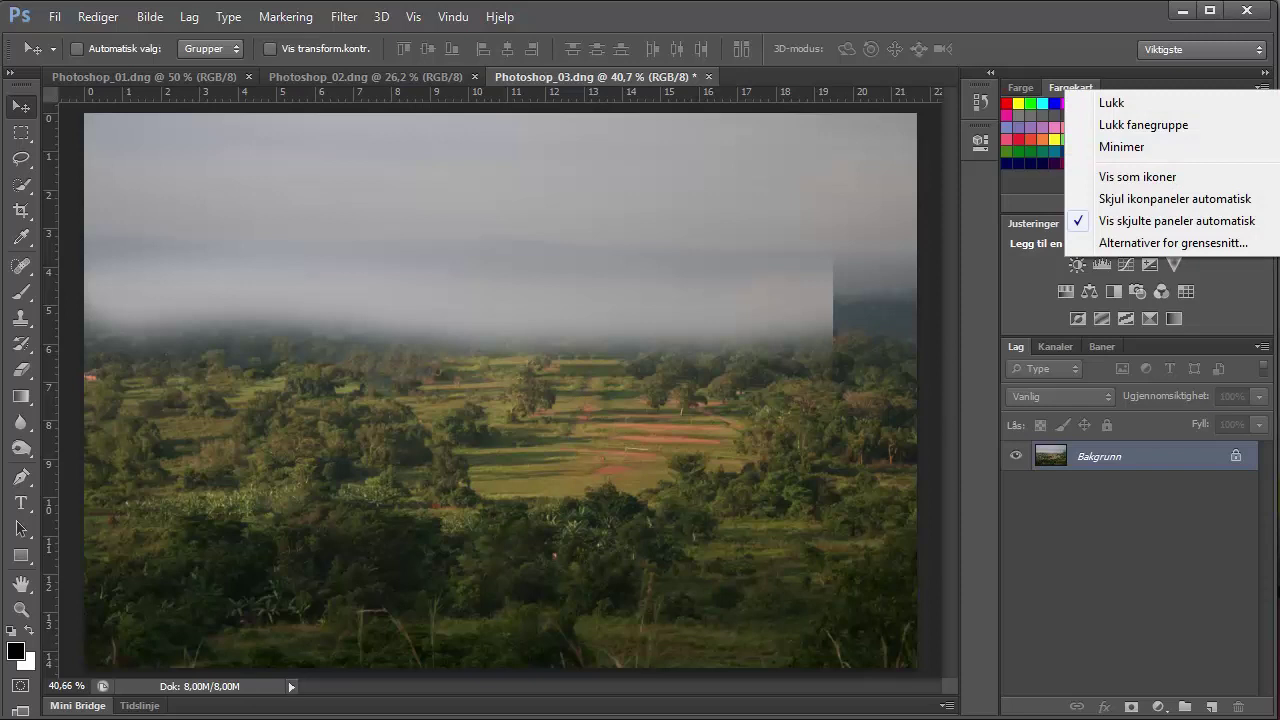
left_click(1143, 124)
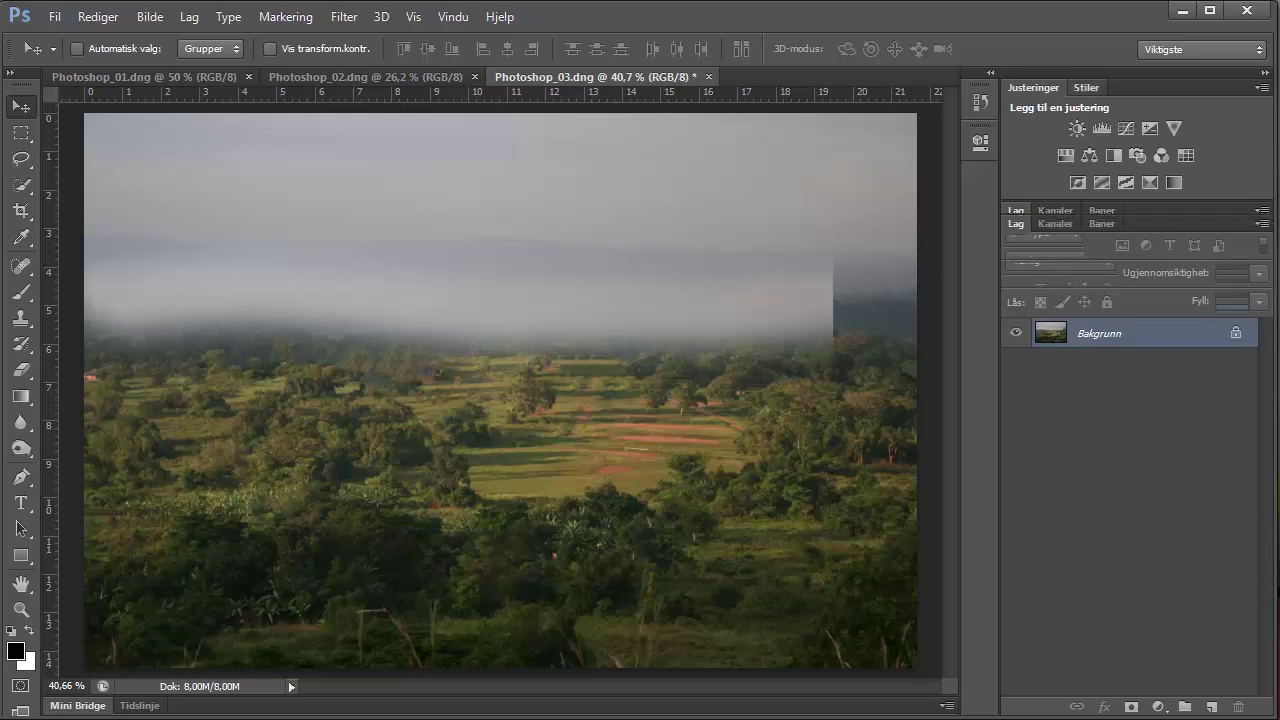
left_click(1086, 87)
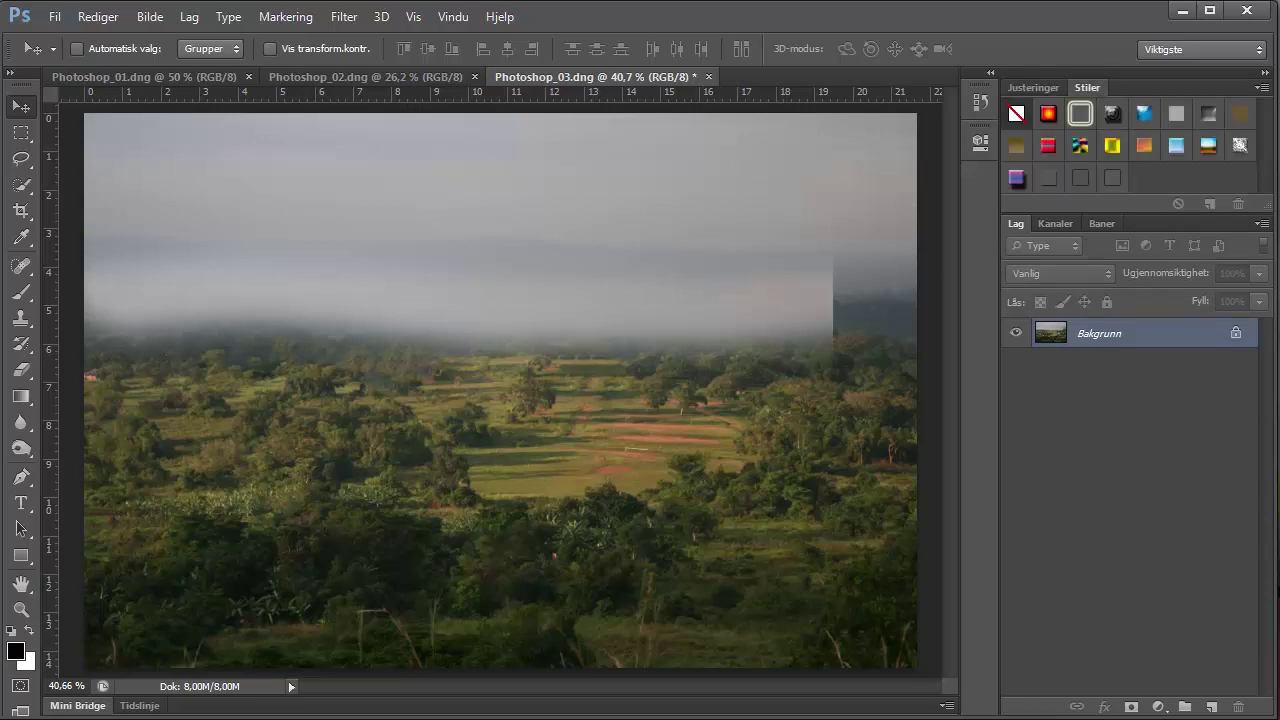
right_click(1080, 88)
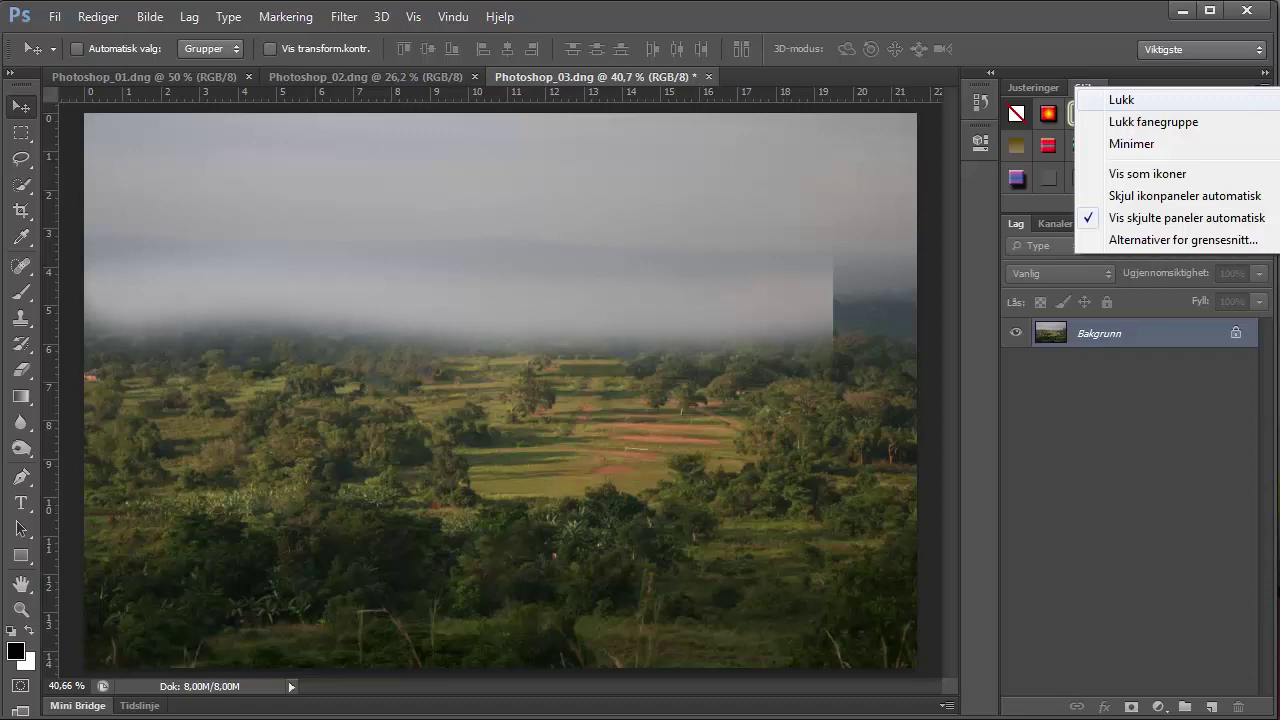
left_click(1121, 99)
left_click(1121, 99)
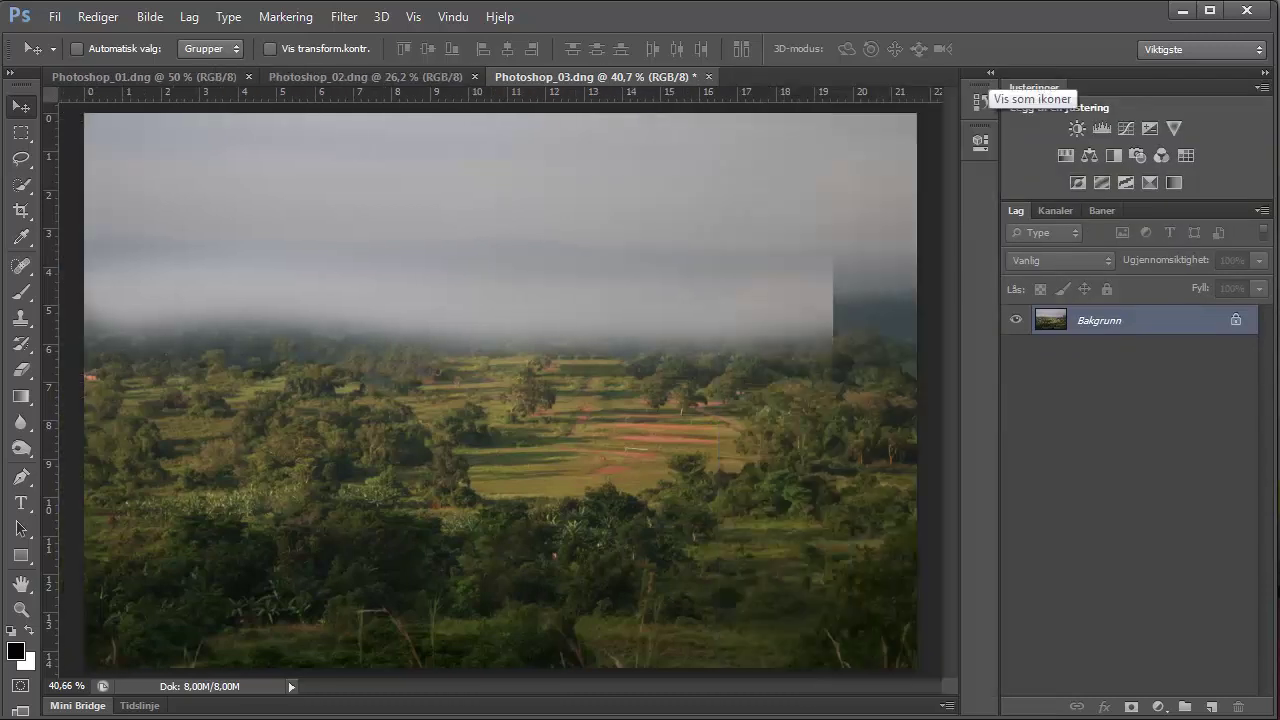
right_click(982, 410)
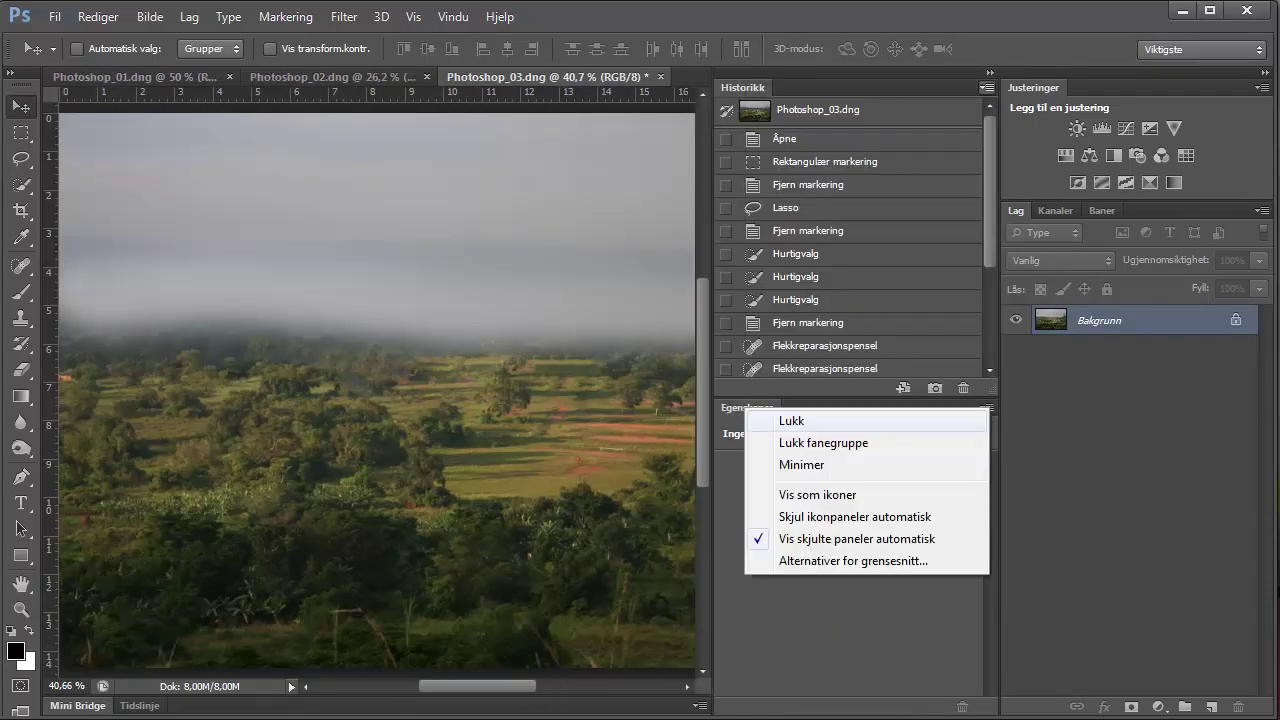
left_click(991, 73)
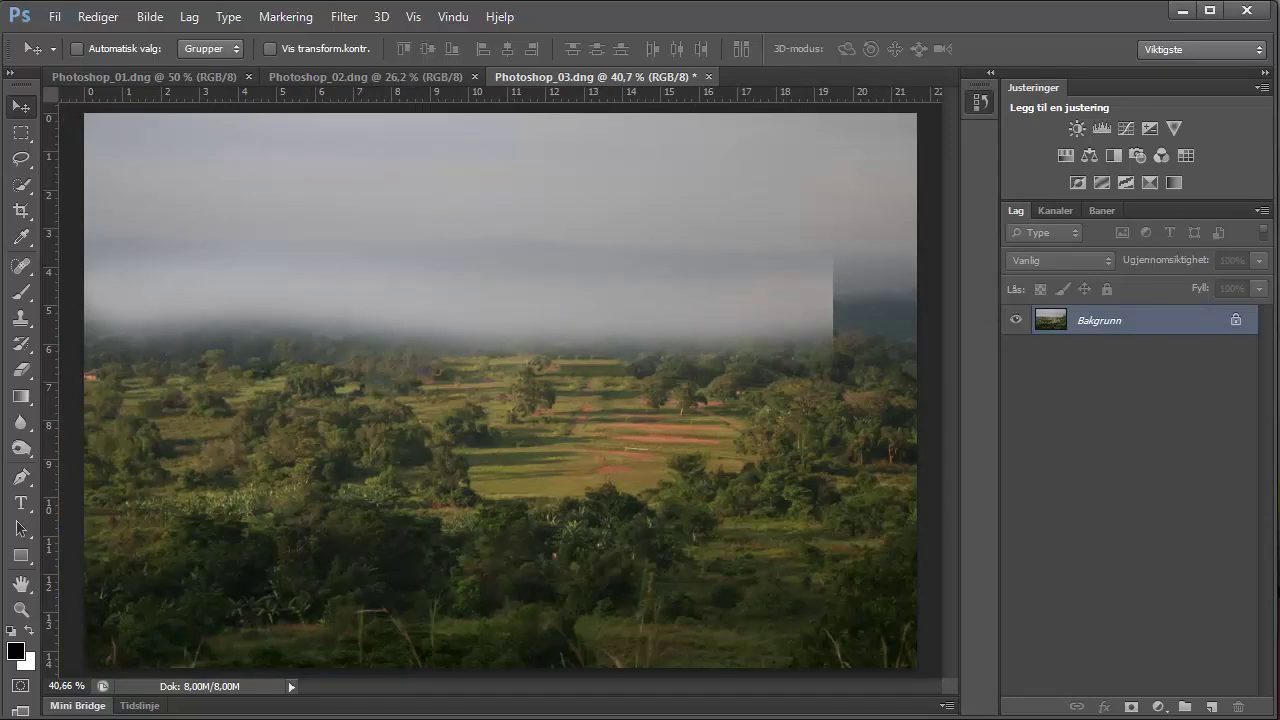
Step: Move the Historikk panel into the right column above the Justeringer panel
left_click_drag(980, 101, 1055, 86)
left_click_drag(1042, 88, 1058, 95)
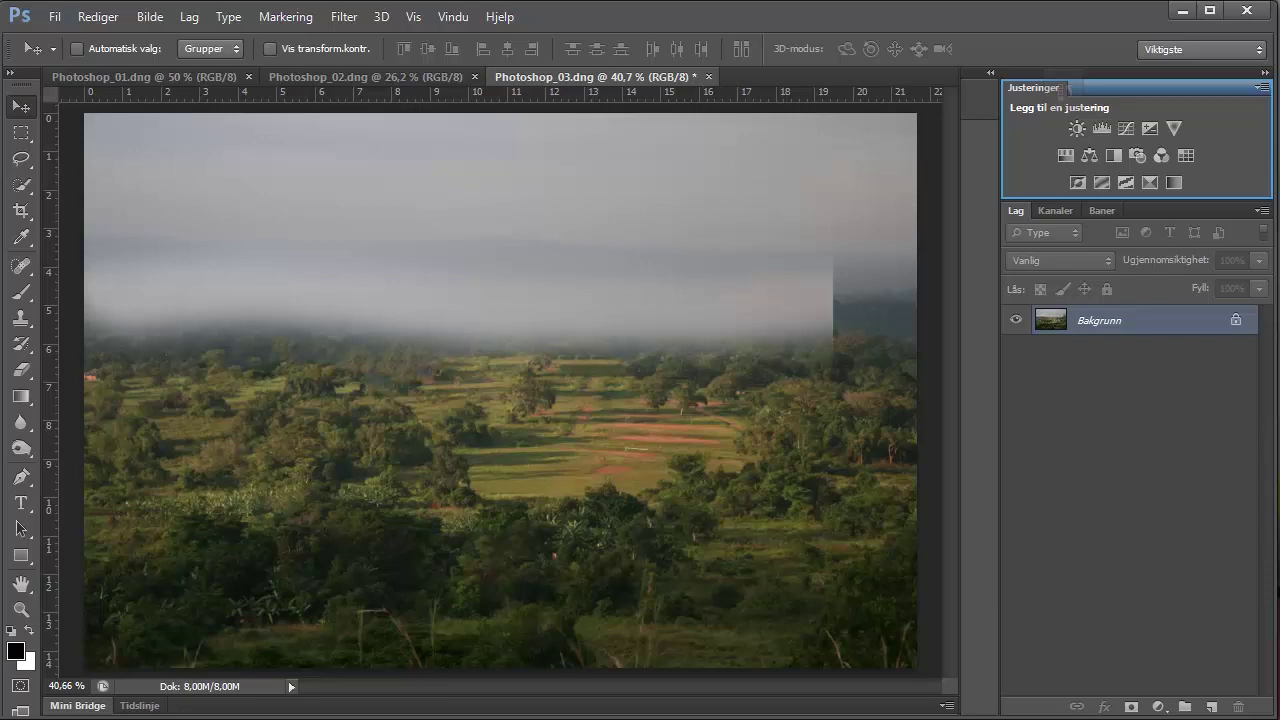
mouse_move(1062, 89)
left_mouse_down()
mouse_move(1066, 79)
mouse_move(1071, 196)
left_mouse_up()
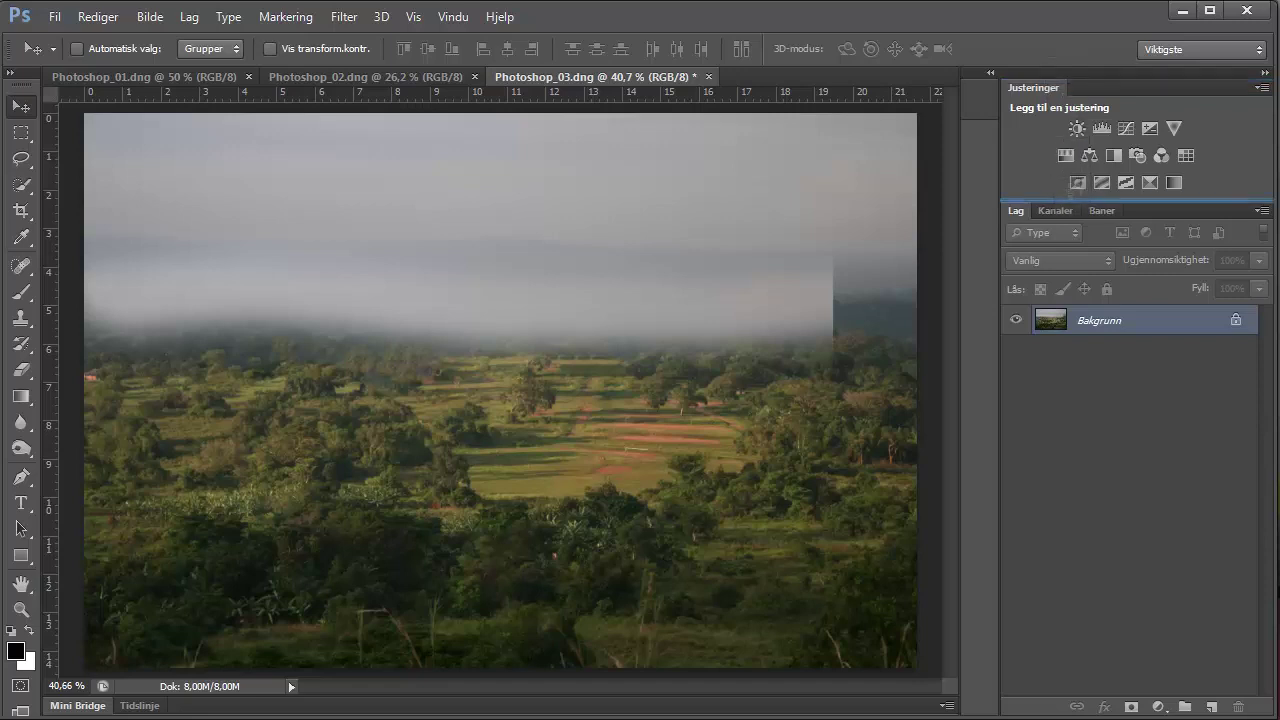
left_click_drag(1071, 196, 1090, 75)
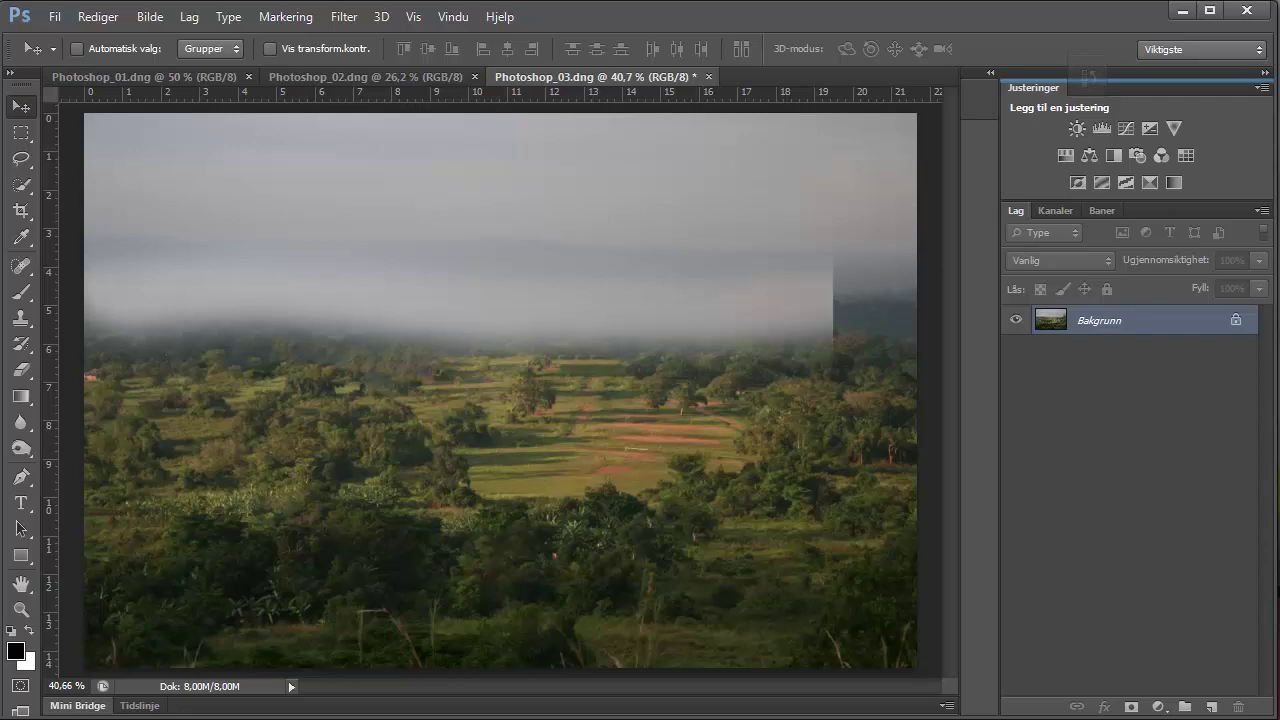
left_click_drag(1090, 75, 1090, 75)
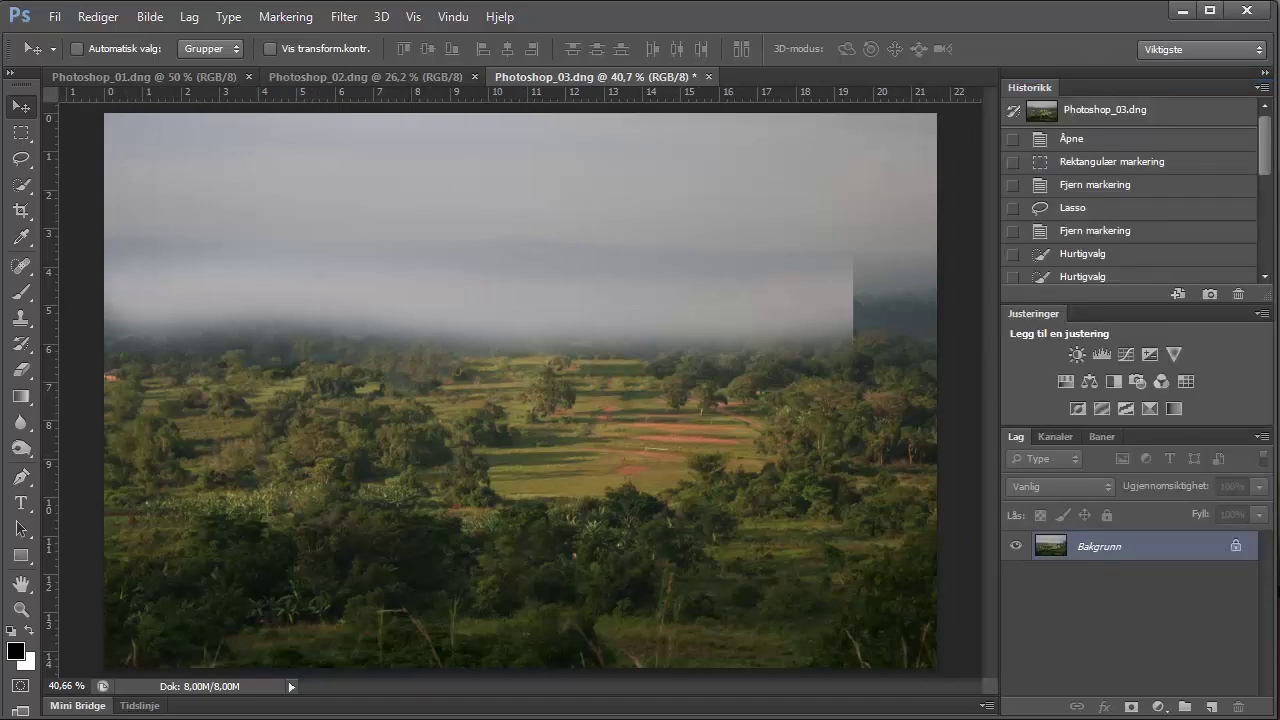
Step: Dock Historikk as a tab beside Justeringer, with Justeringer showing in front
double_click(1030, 87)
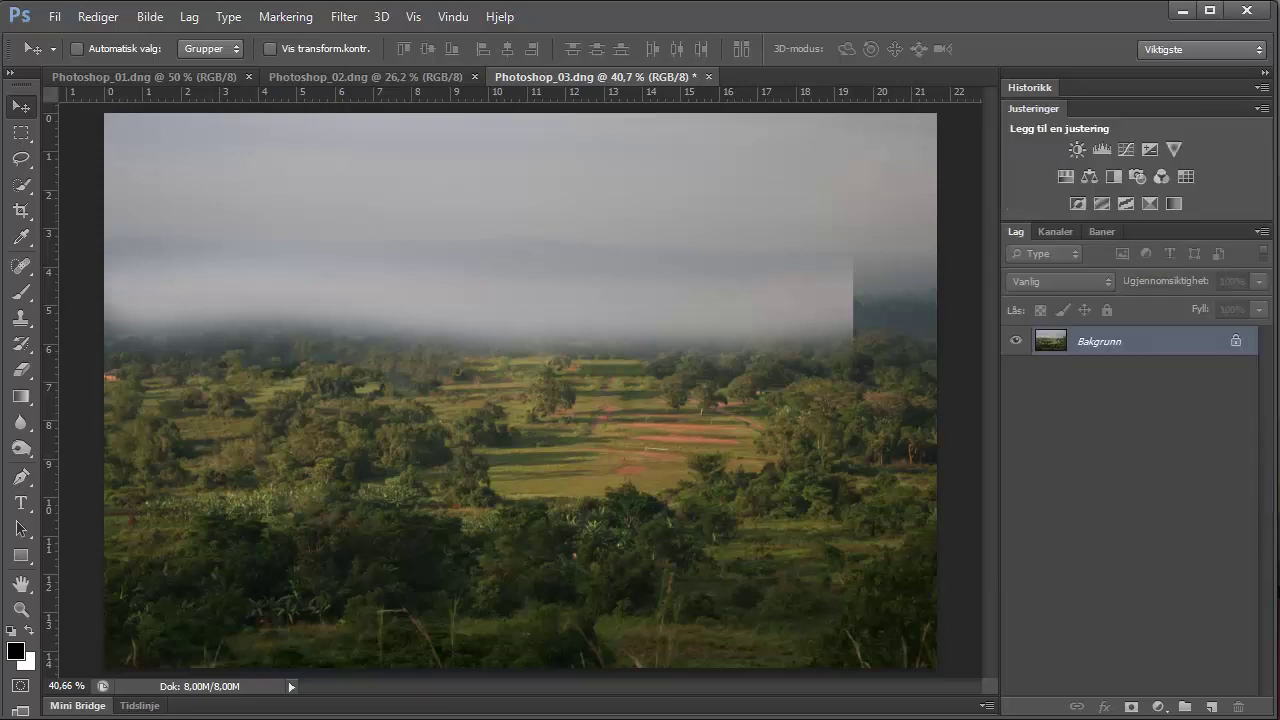
left_click(1030, 87)
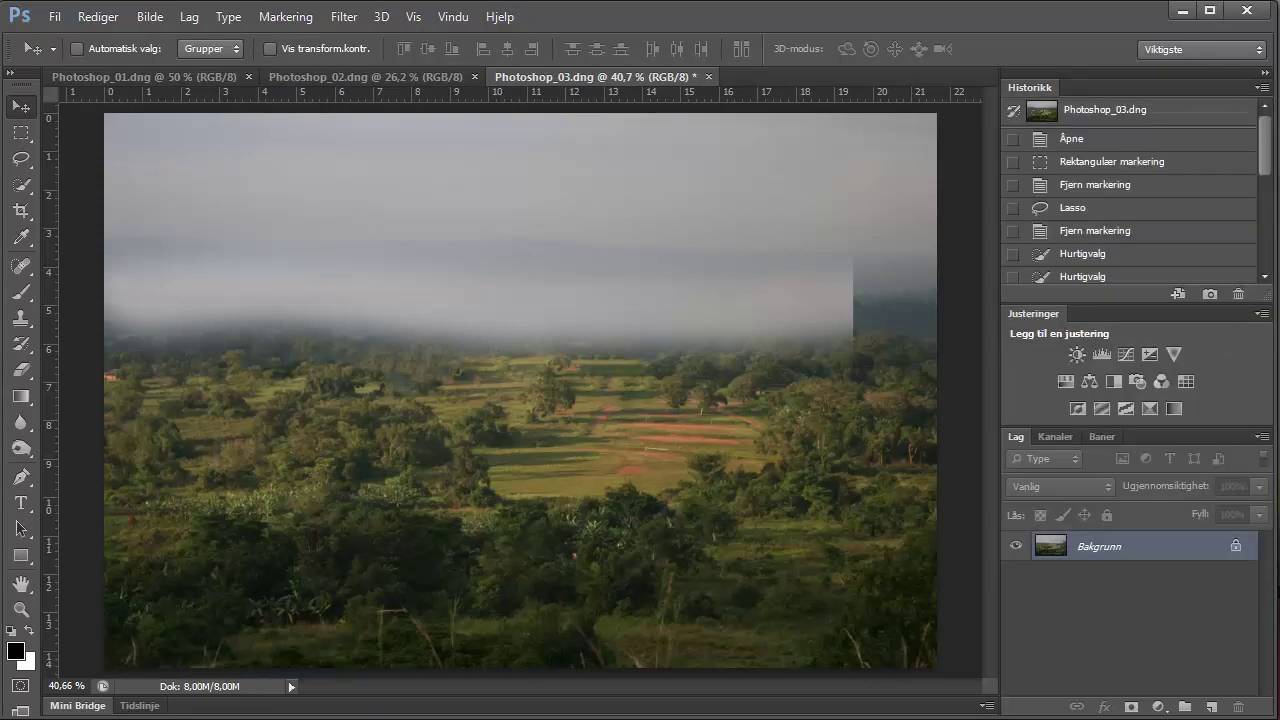
double_click(1030, 87)
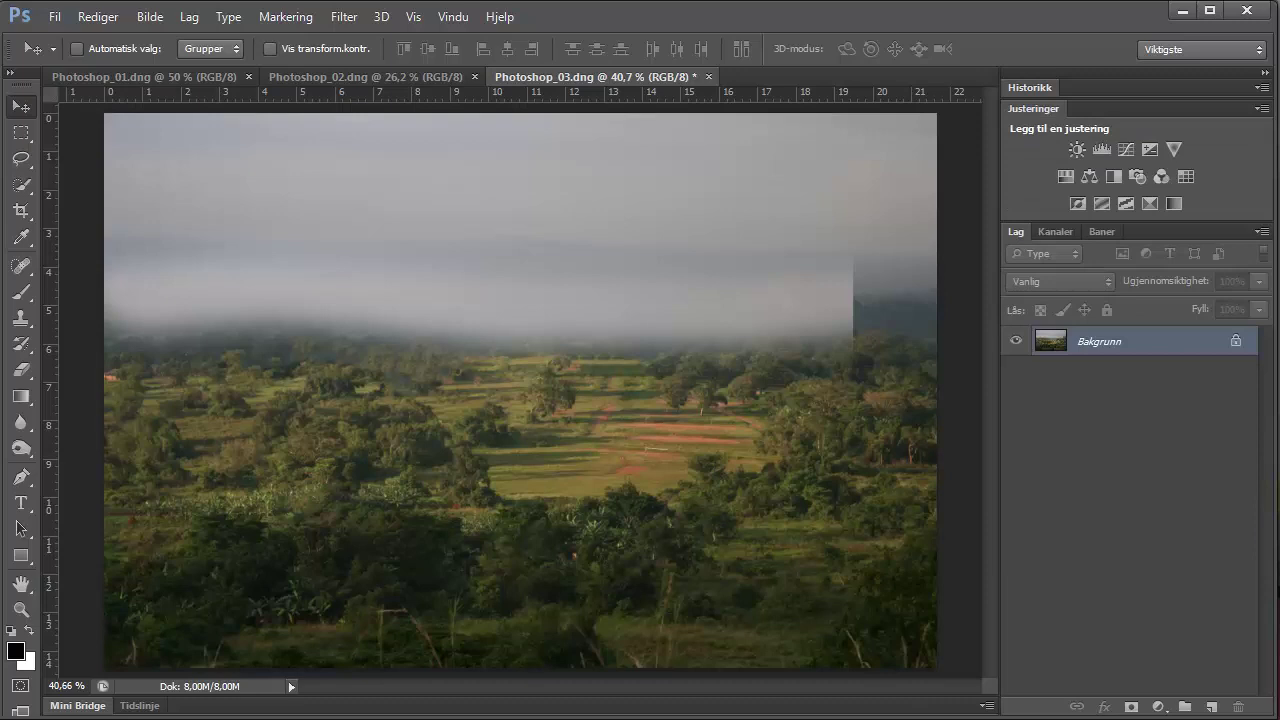
left_click_drag(1030, 87, 1064, 112)
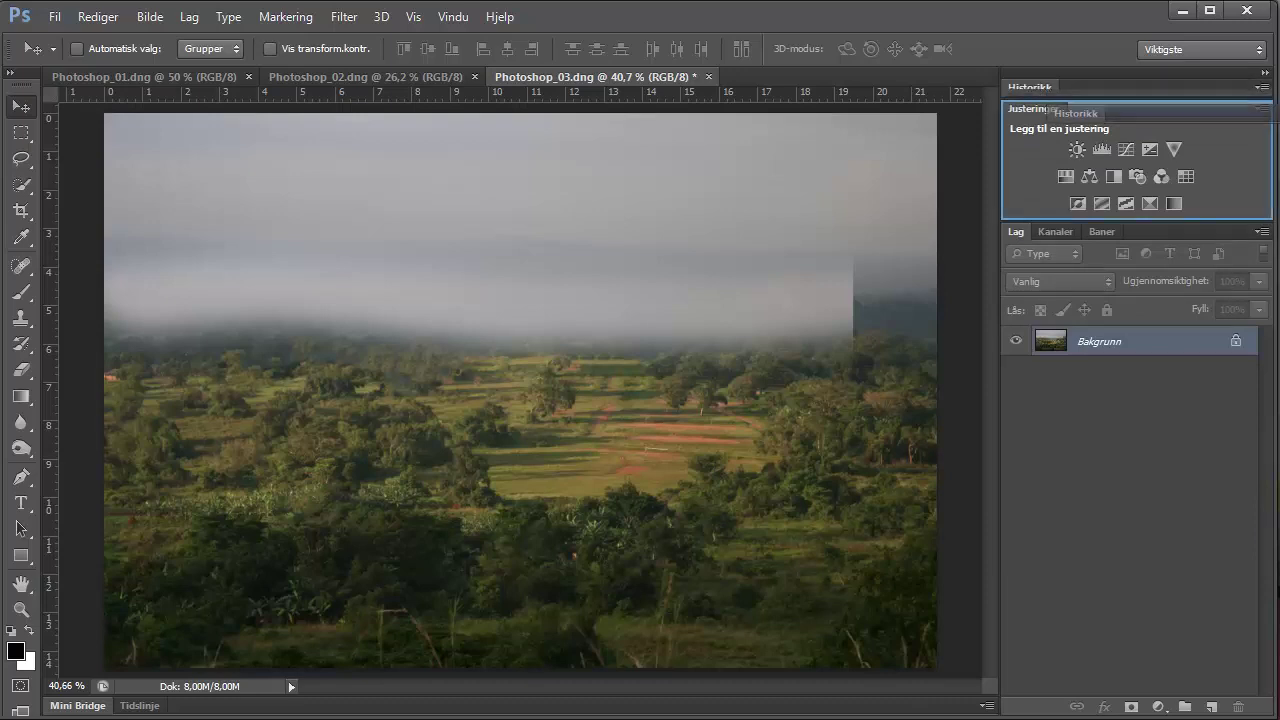
left_click(1033, 87)
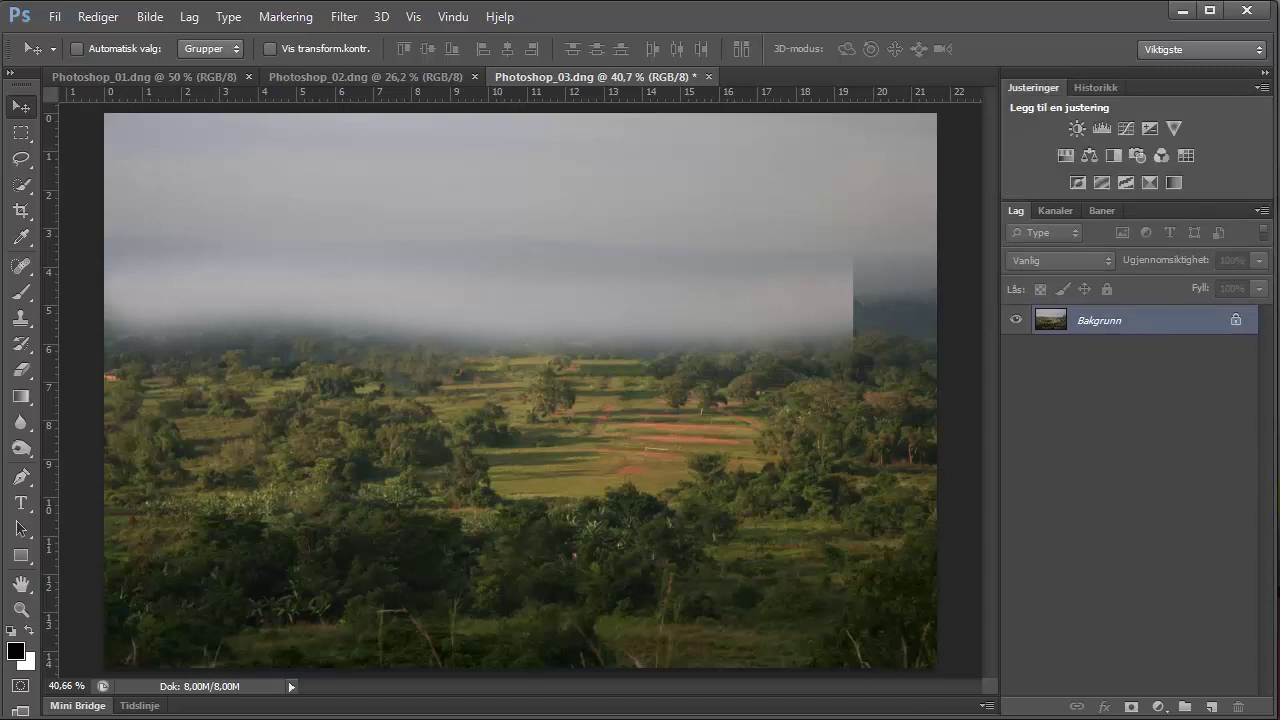
left_click(453, 16)
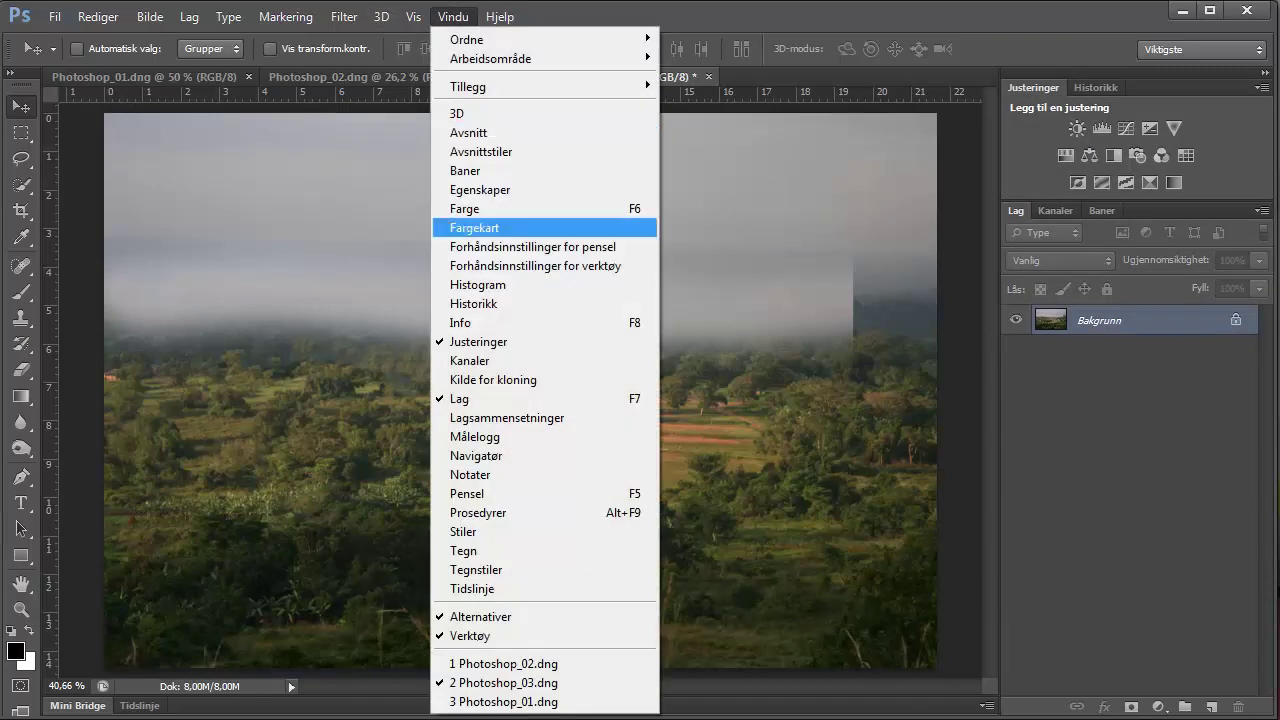
left_click(478, 341)
left_click(453, 16)
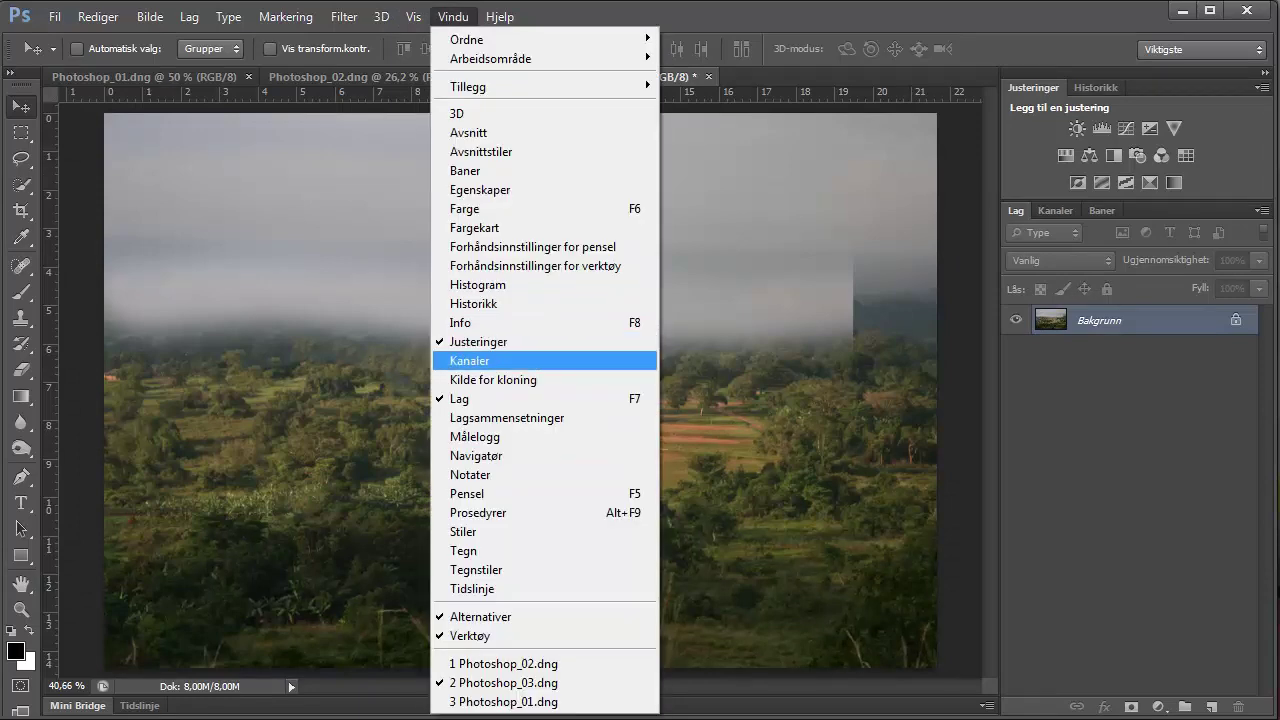
left_click(460, 398)
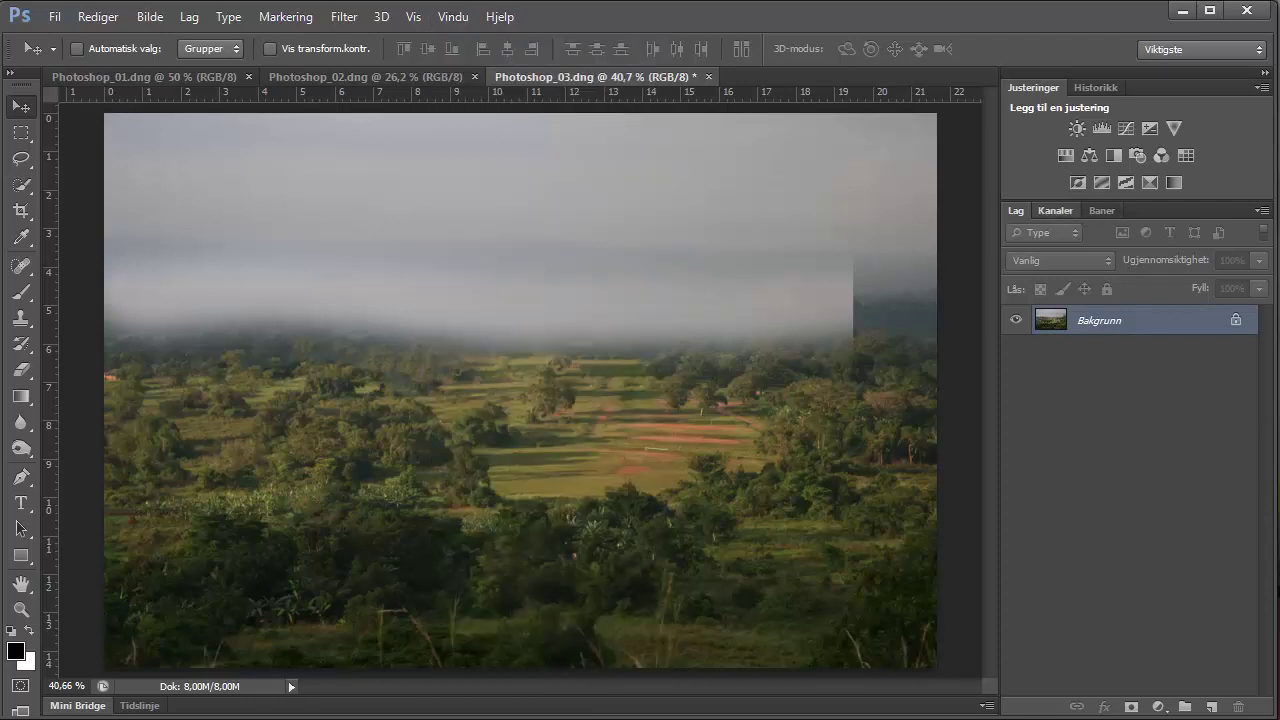
left_click(1055, 210)
left_click(1016, 210)
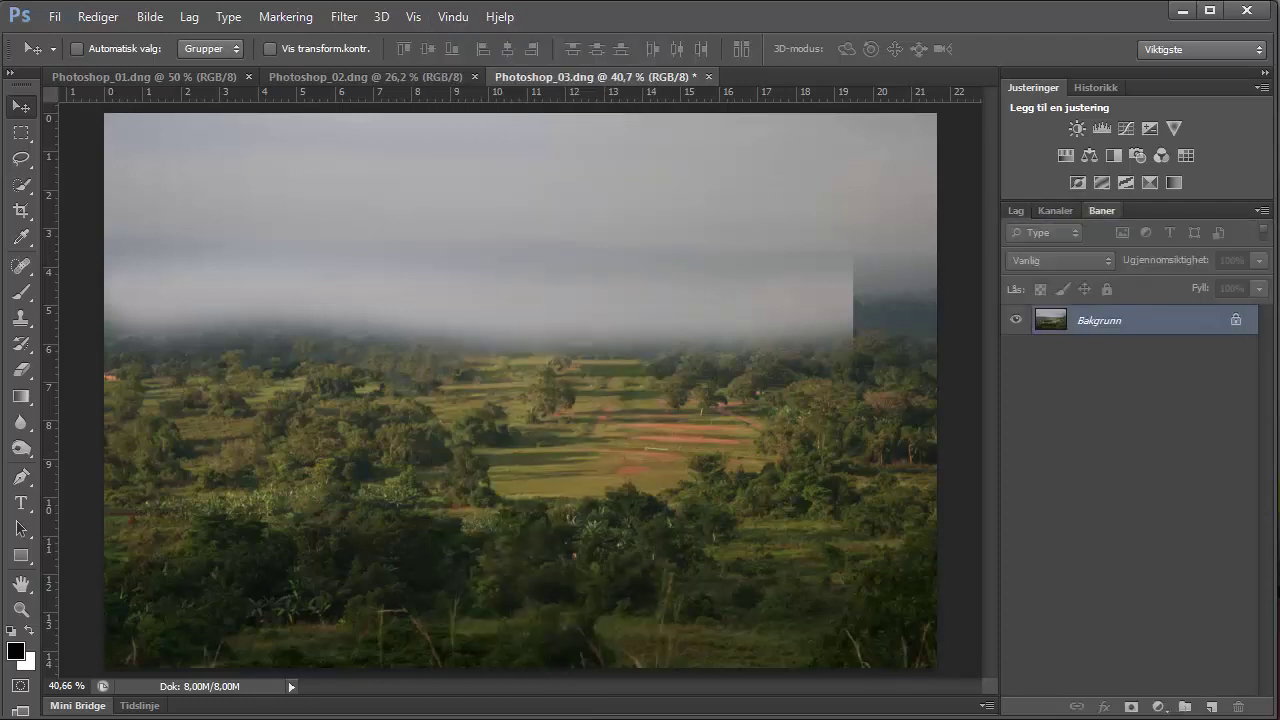
left_click(1101, 210)
left_click(1016, 210)
left_click(1095, 87)
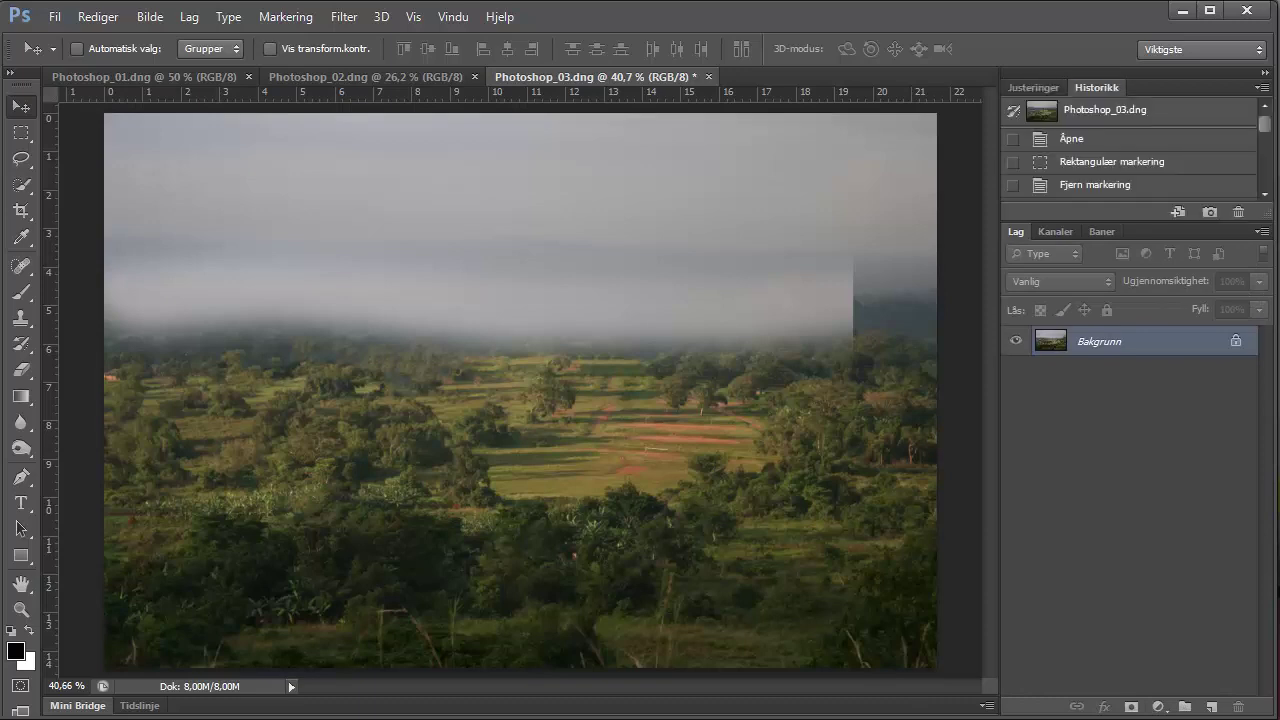
left_click(1033, 87)
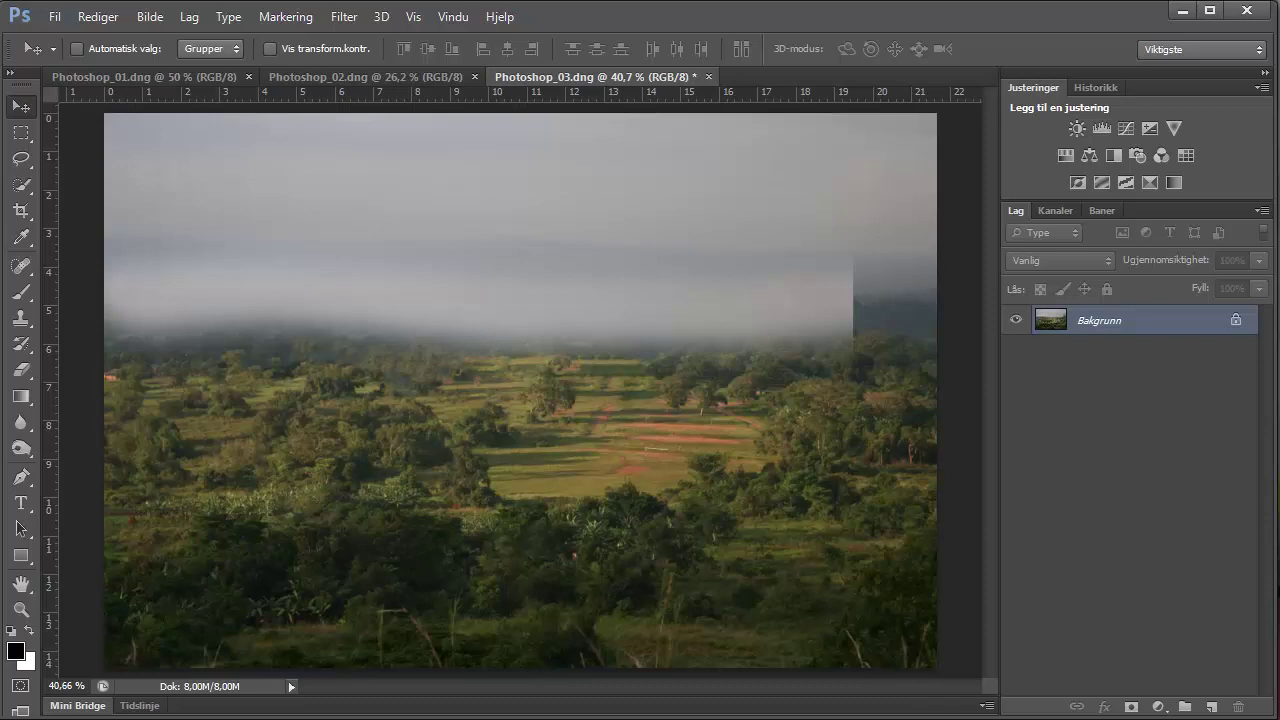
Step: Choose Nytt arbeidsområde from the workspace dropdown at the top right
left_click(1203, 49)
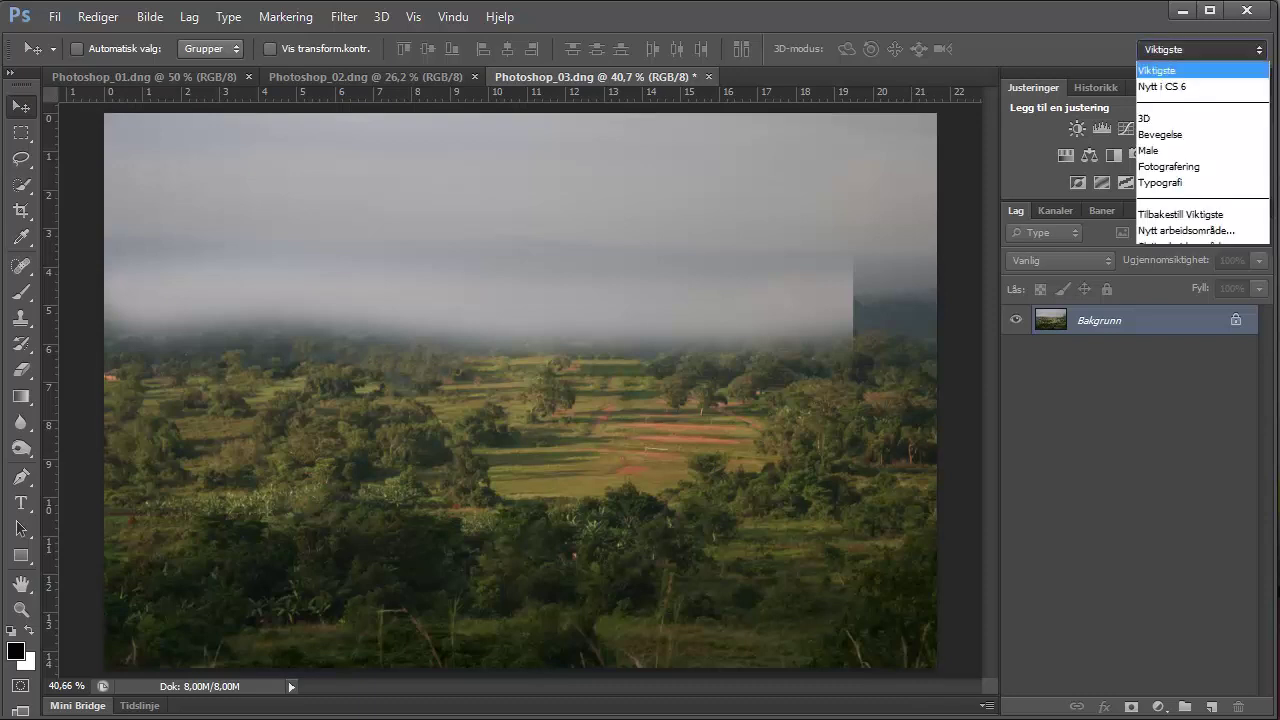
left_click(1185, 246)
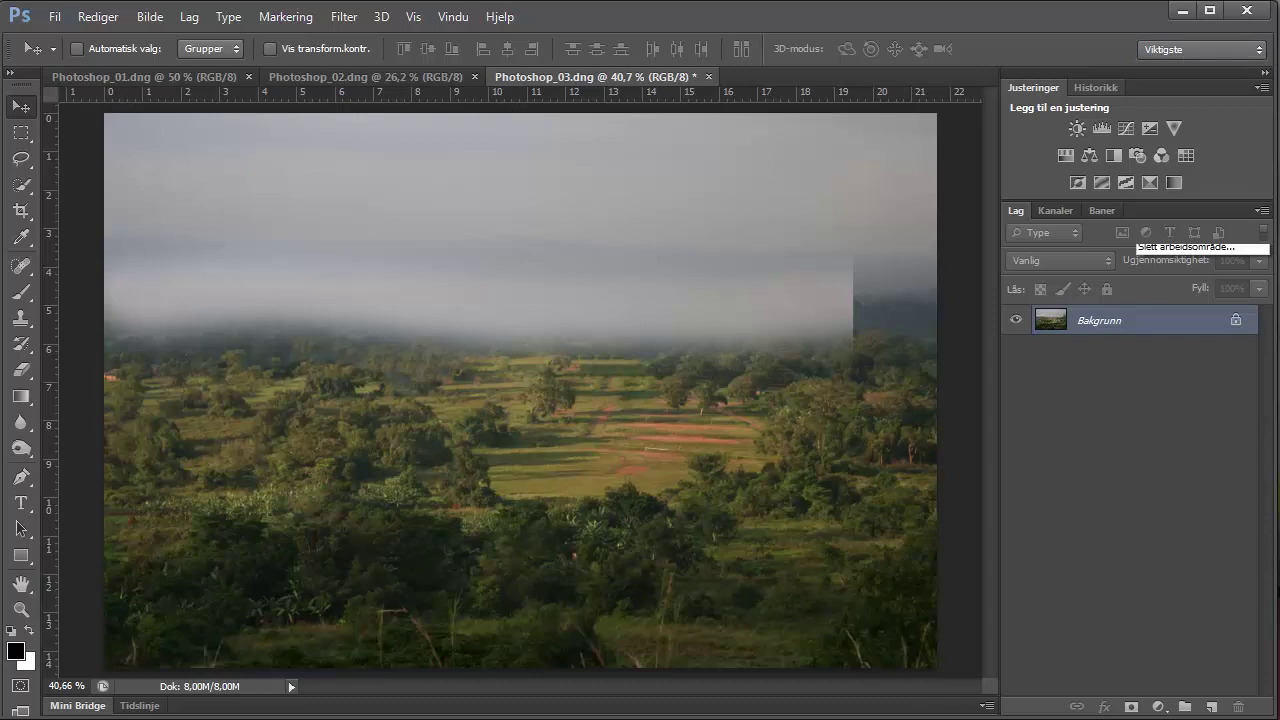
left_click(1203, 49)
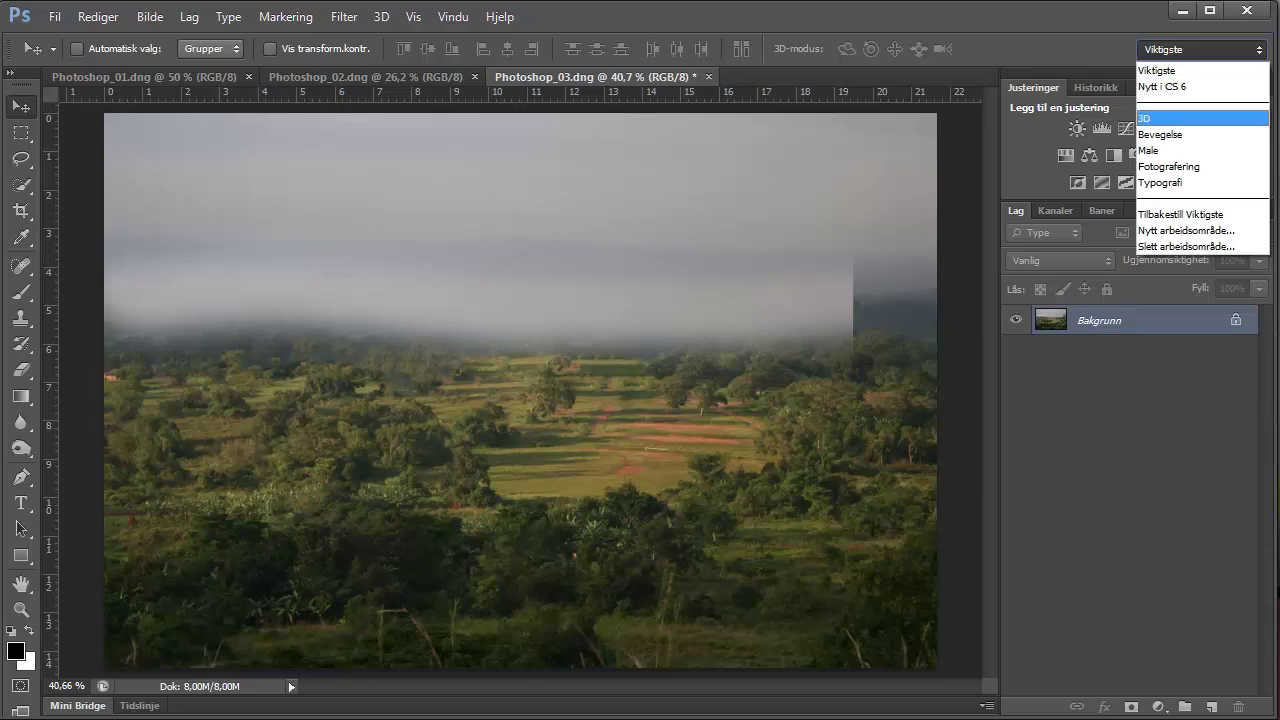
key("Down")
key("Down")
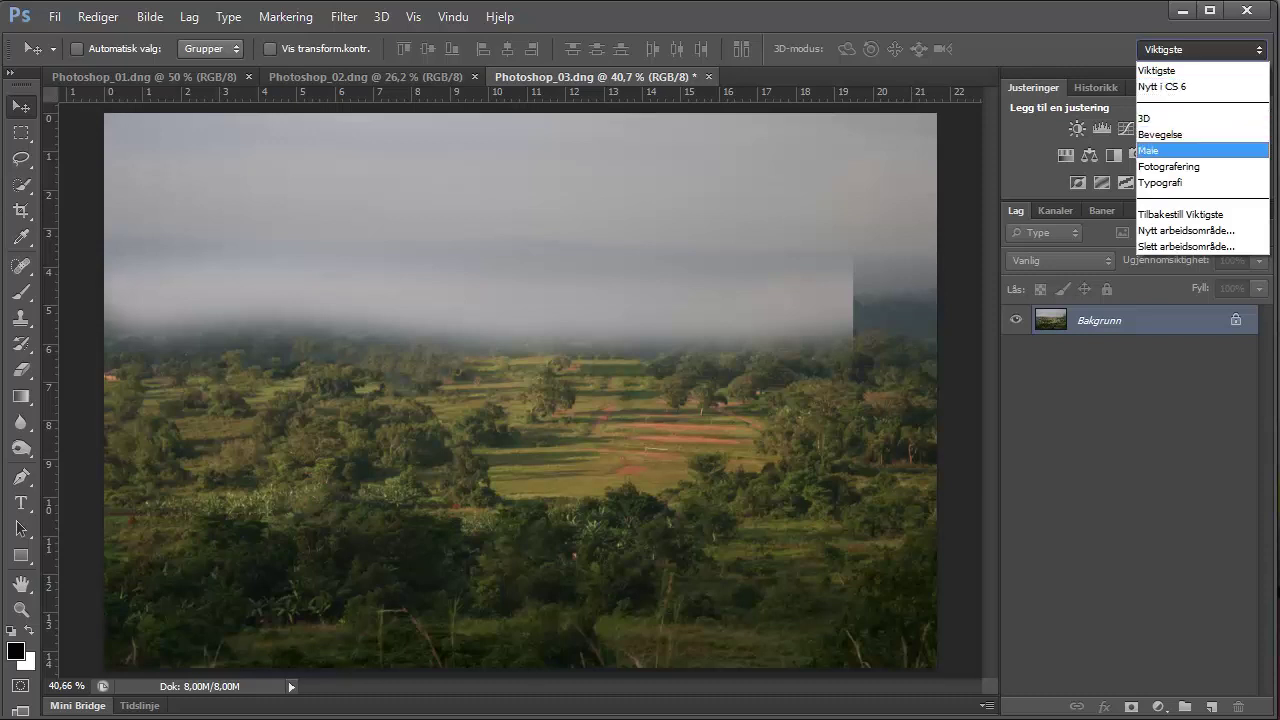
key("Down")
key("Down")
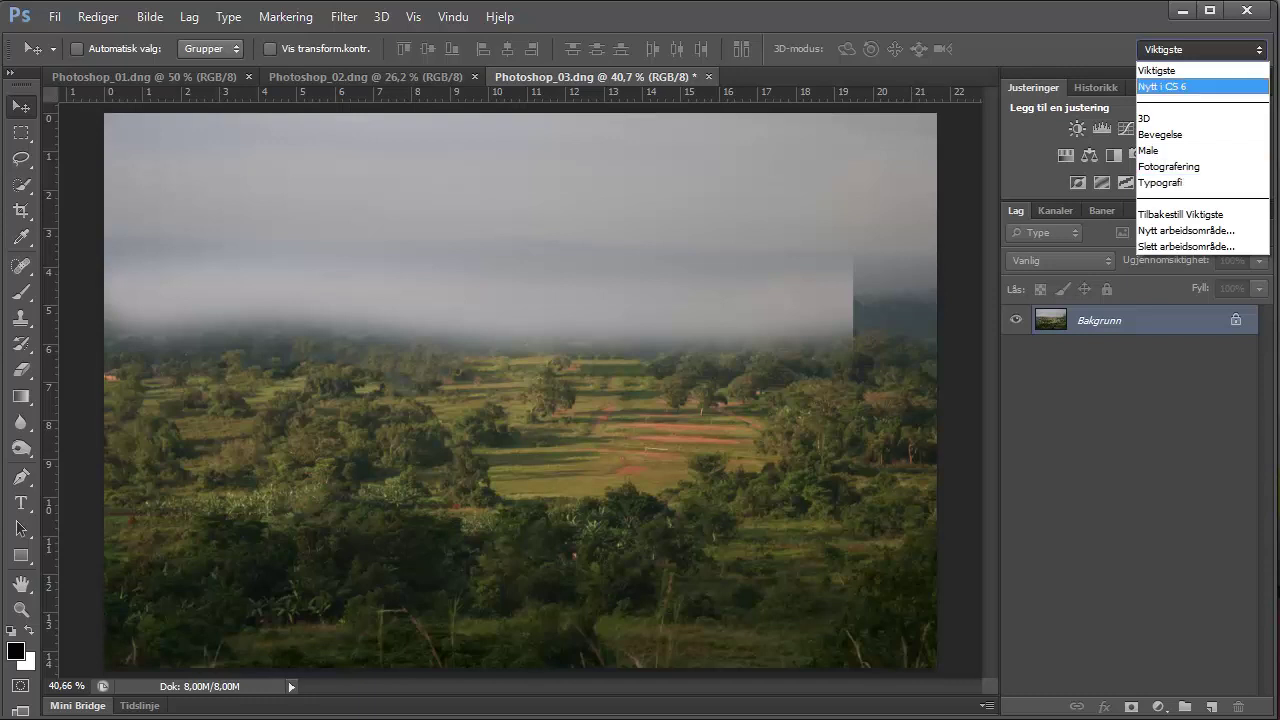
key("Down")
key("Down")
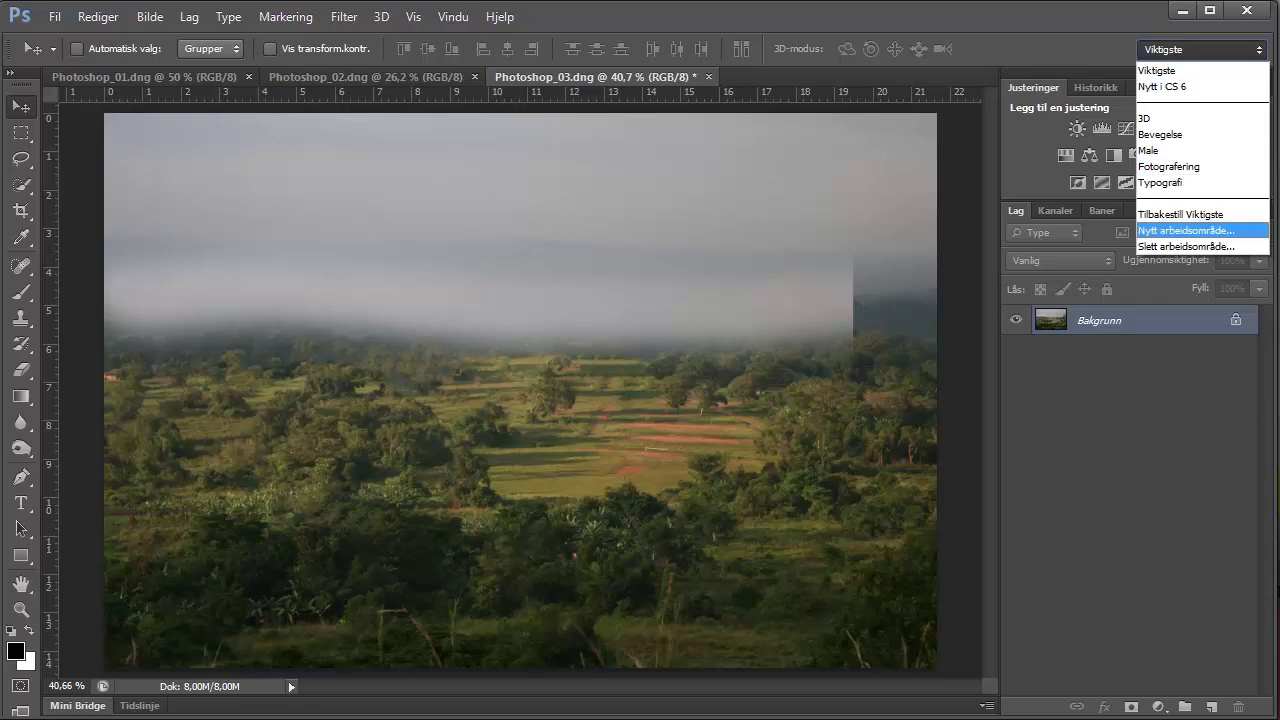
key("Down")
key("Up")
key("Return")
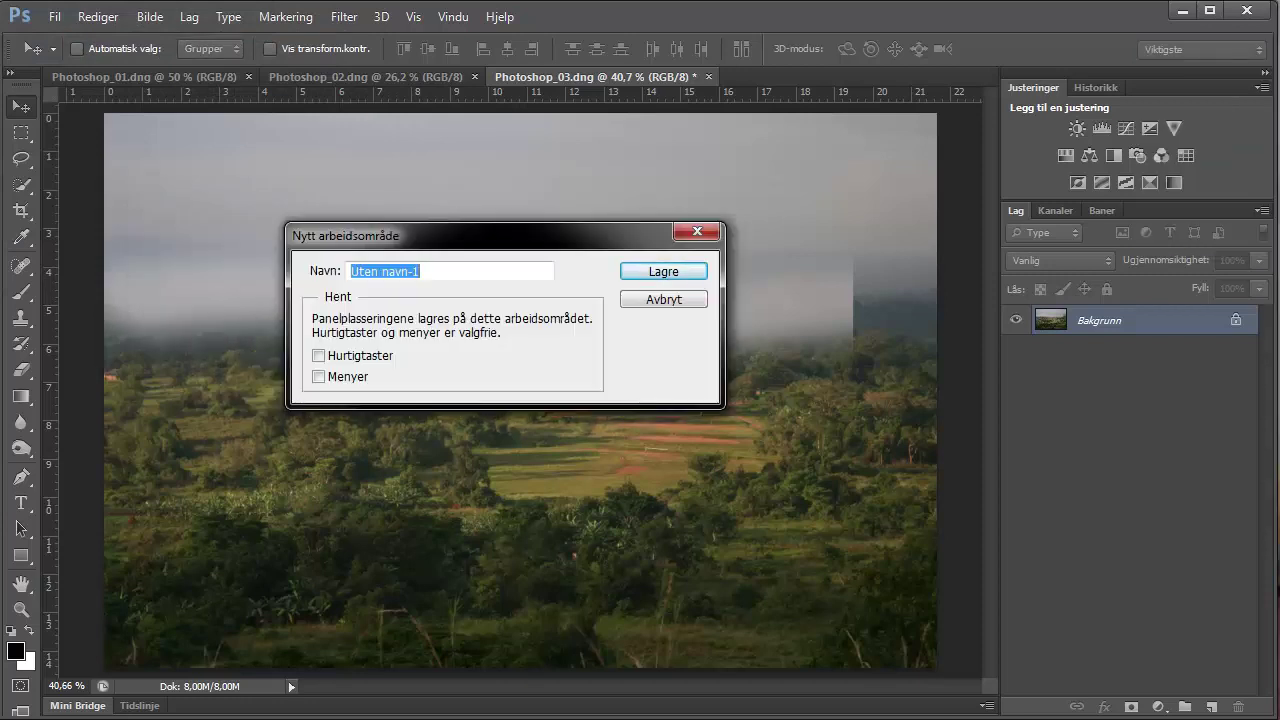
Step: Name the workspace Utdannet, leave Hurtigtaster and Menyer unchecked, and save it
key("End")
key("ctrl+a")
type("Utdan")
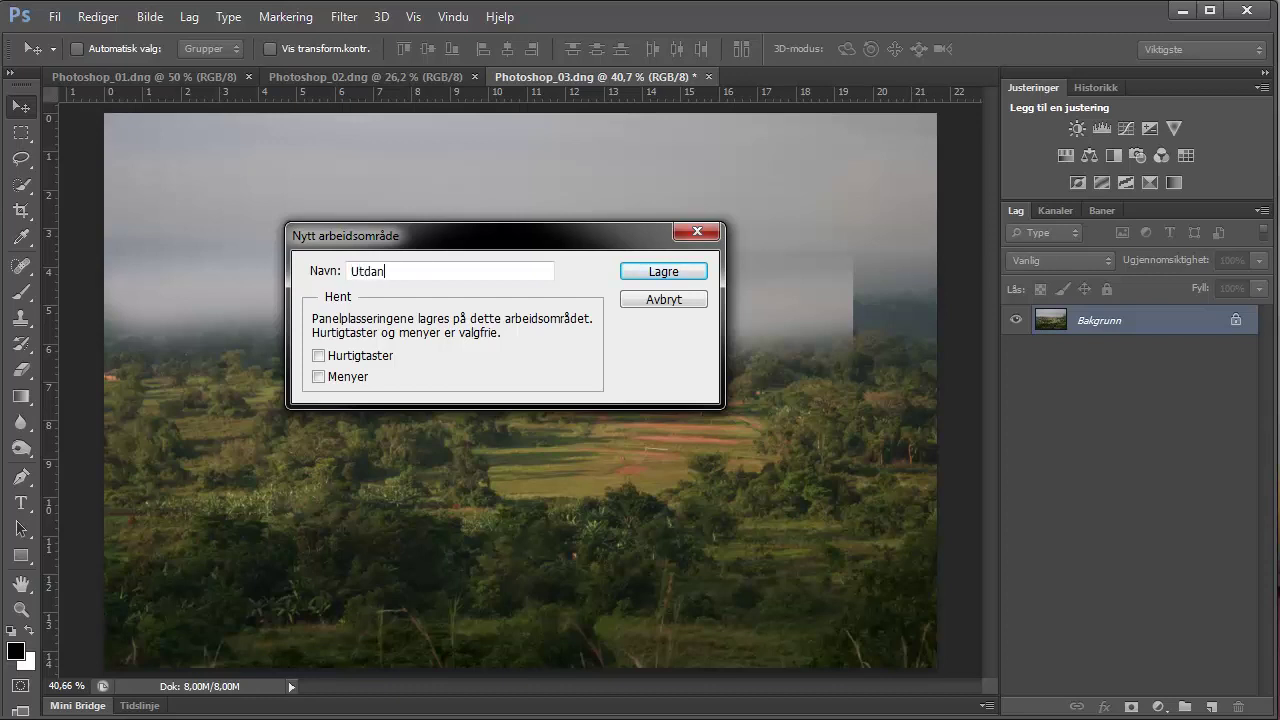
type("net")
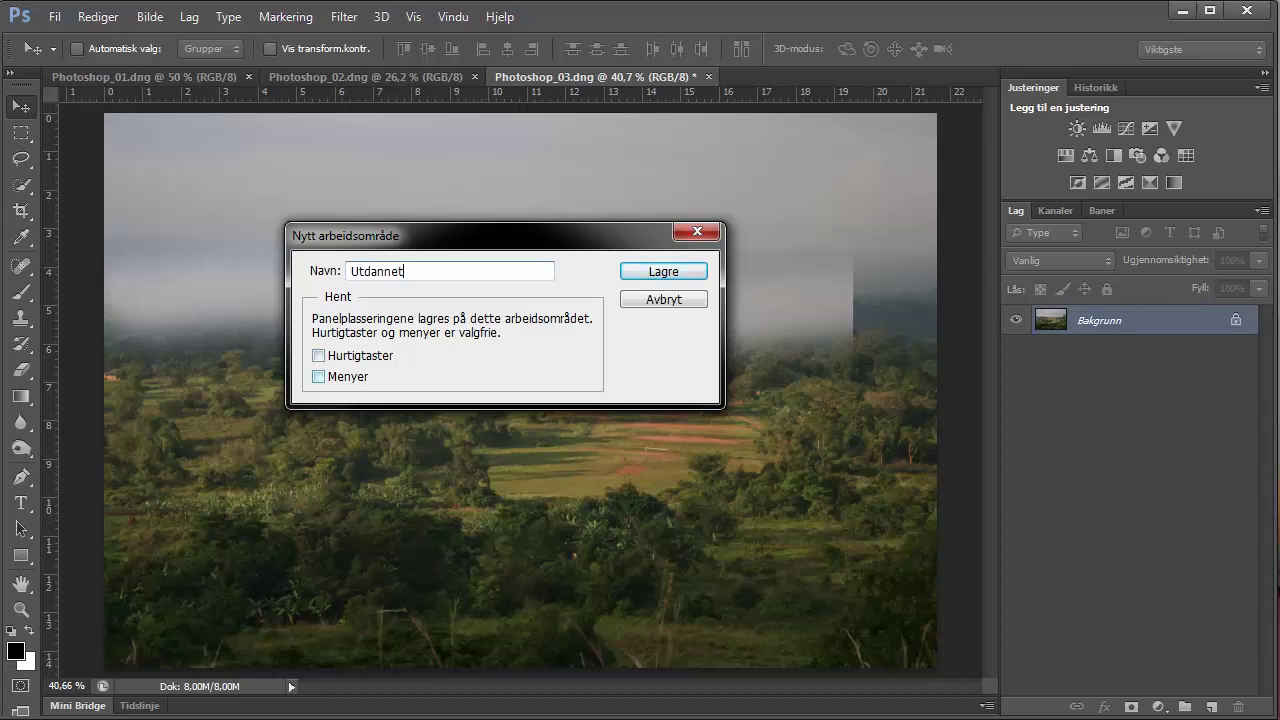
left_click(318, 355)
left_click(318, 376)
left_click(318, 355)
left_click(318, 376)
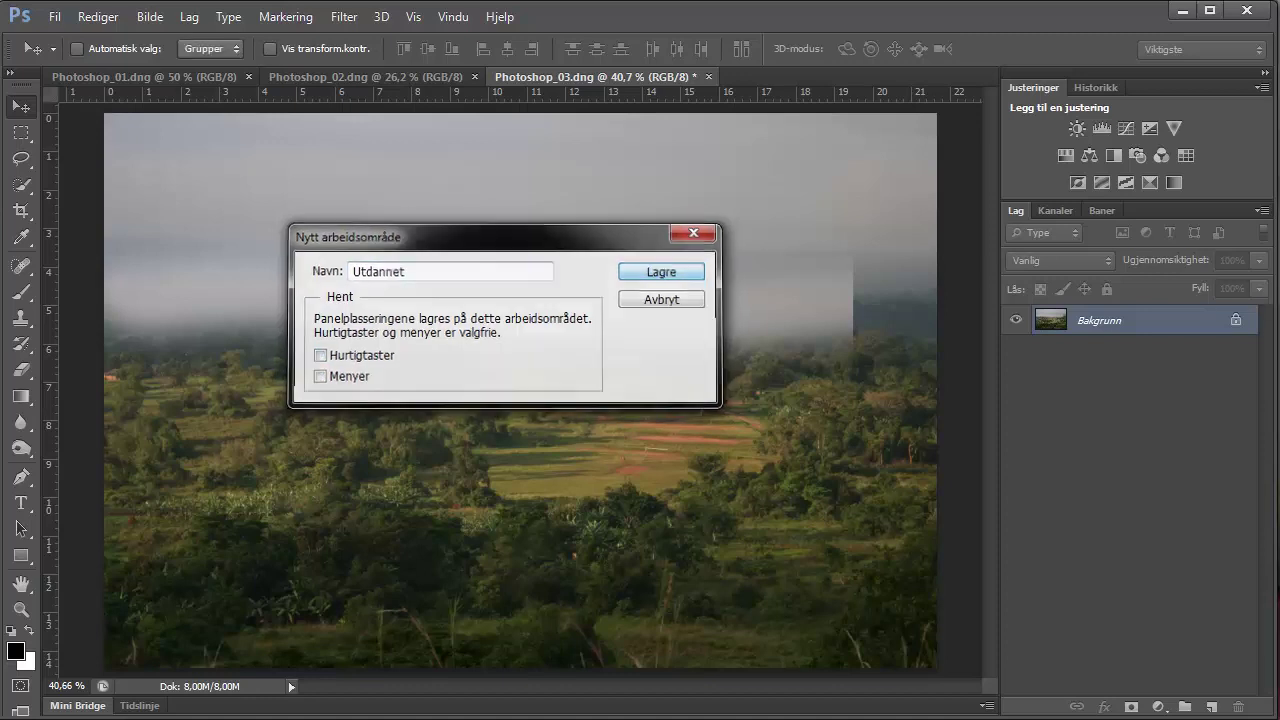
key("Return")
Step: Go to the Vindu menu's workspace choices to pick the Viktigste workspace
left_click(1203, 49)
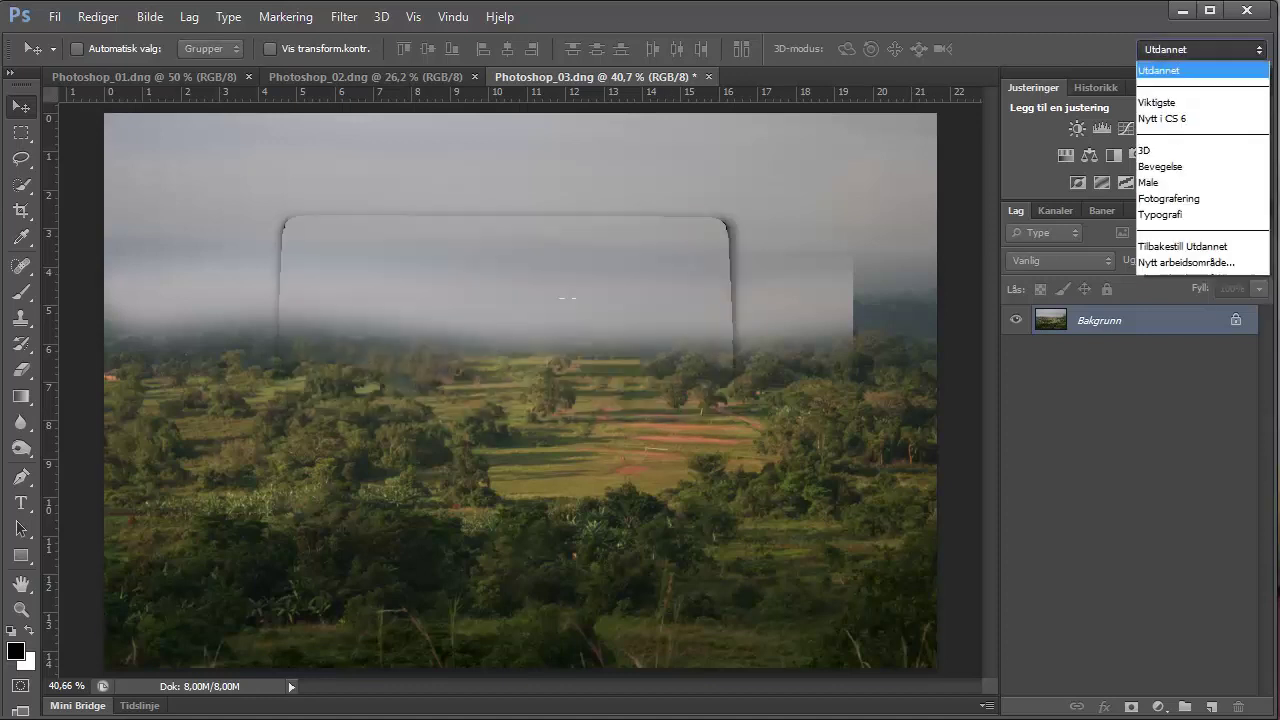
key("Escape")
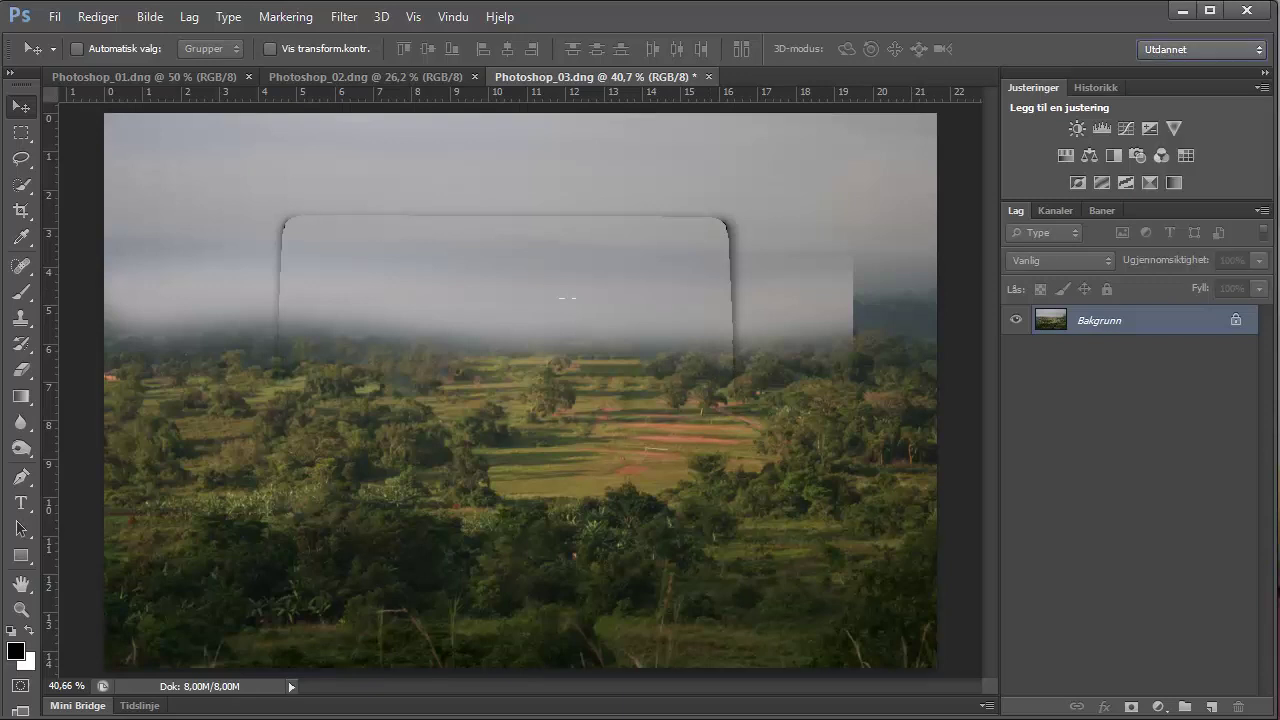
left_click(453, 17)
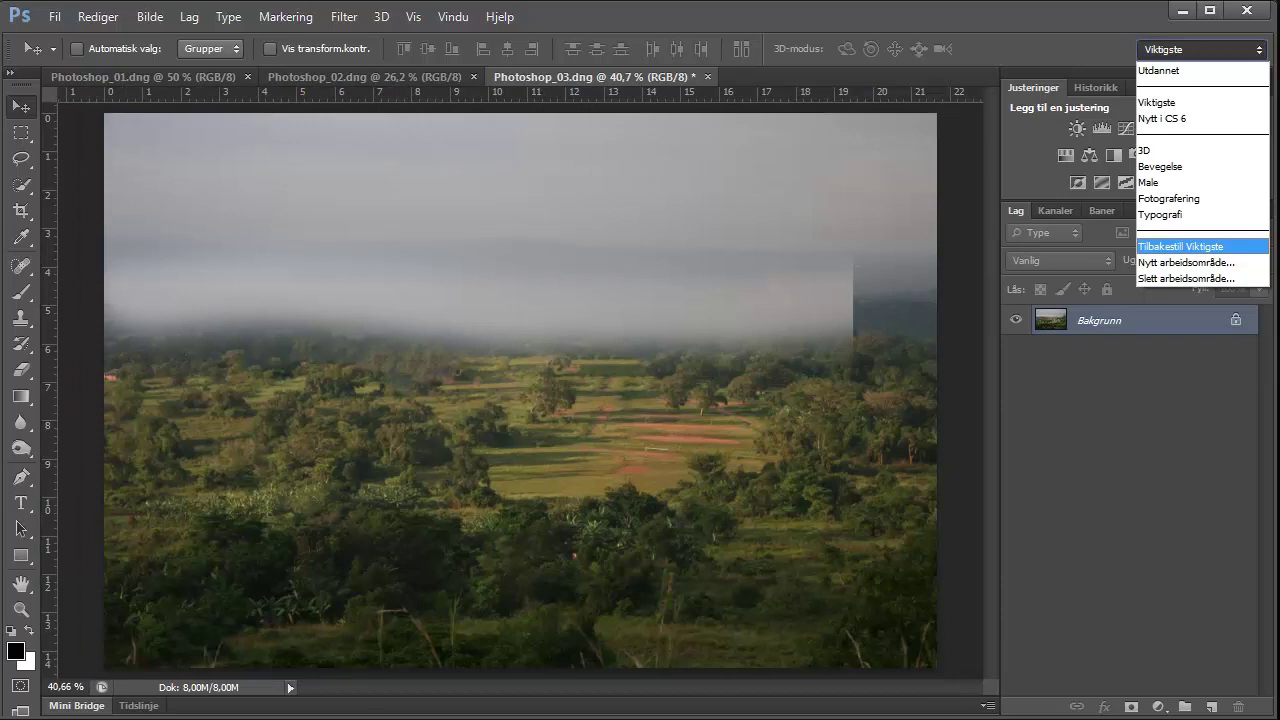
Step: Reset Viktigste and drag the Justeringer panel out to the left side of the window
left_click(1180, 246)
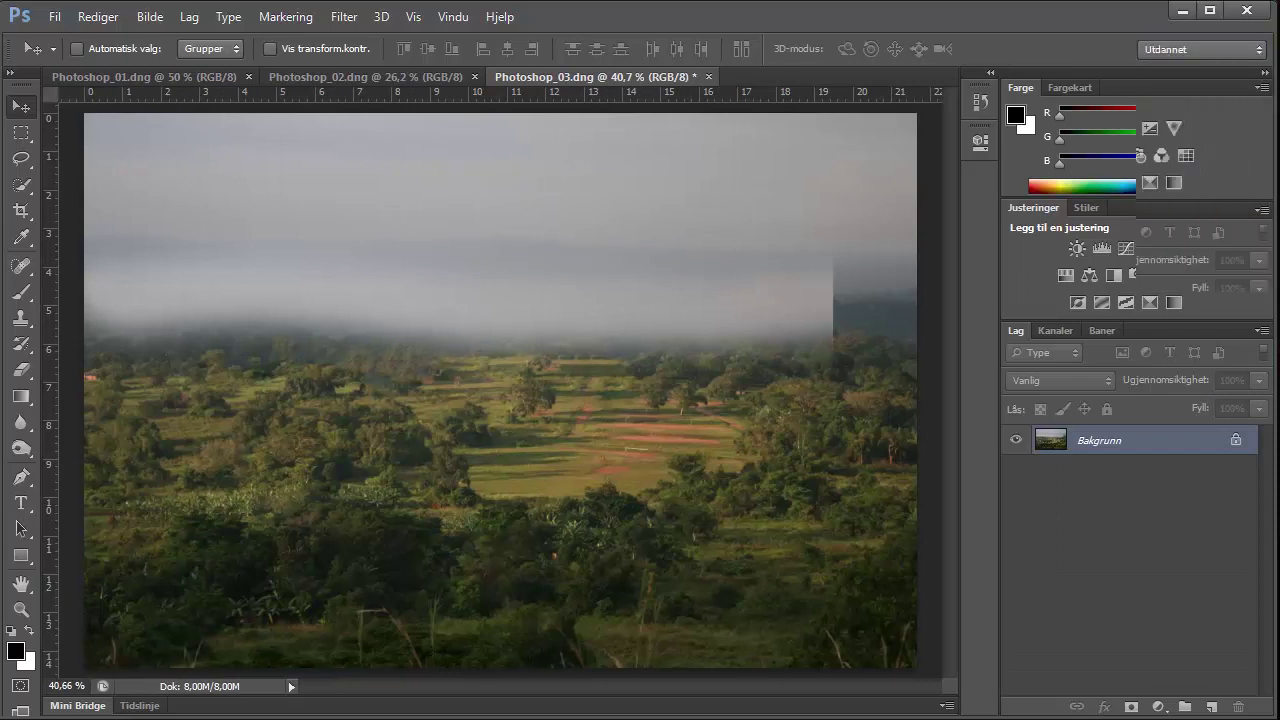
left_click_drag(1033, 87, 52, 188)
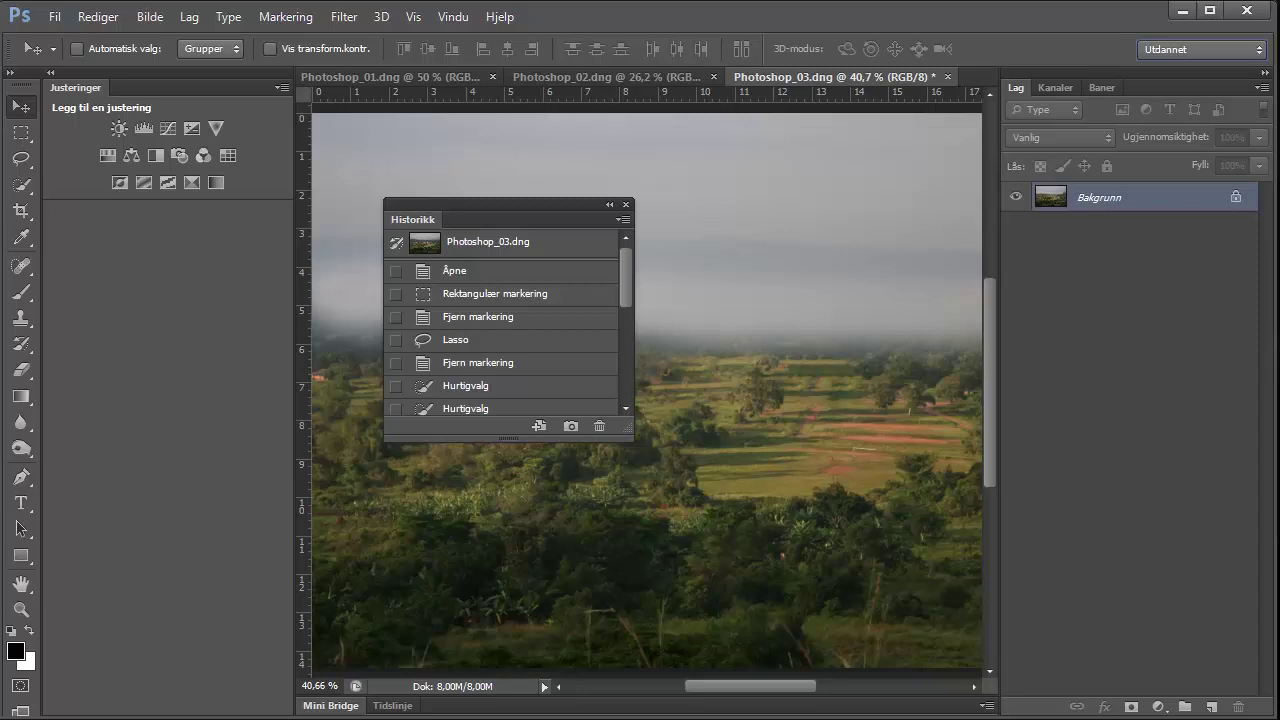
left_click(1203, 49)
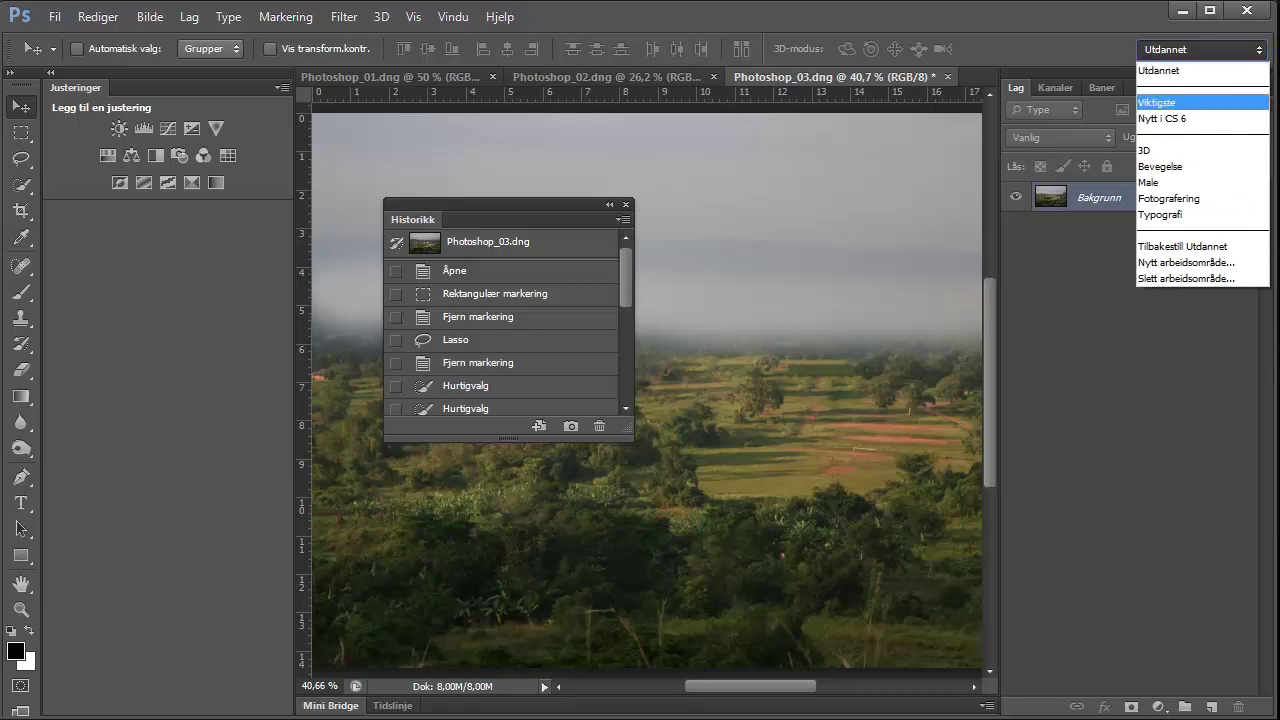
Step: Apply Tilbakestill Utdannet, then hide all panels with Tab to view the photo
left_click(1182, 246)
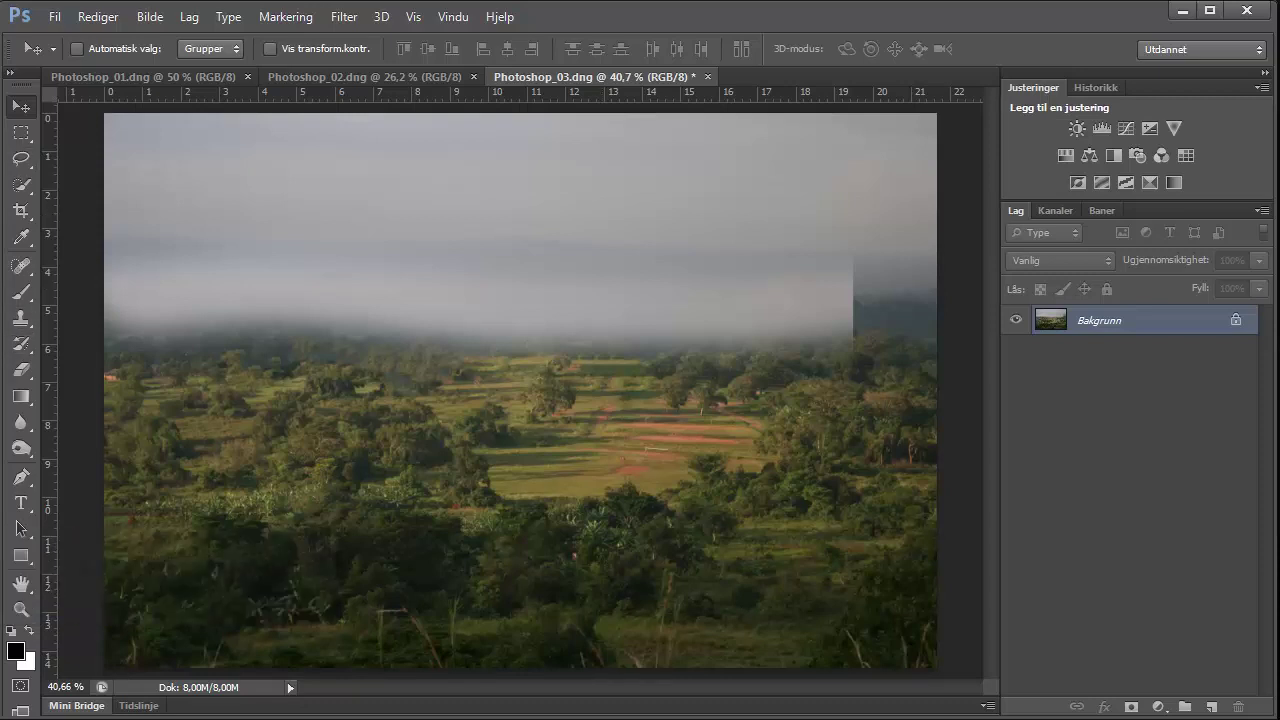
key("Tab")
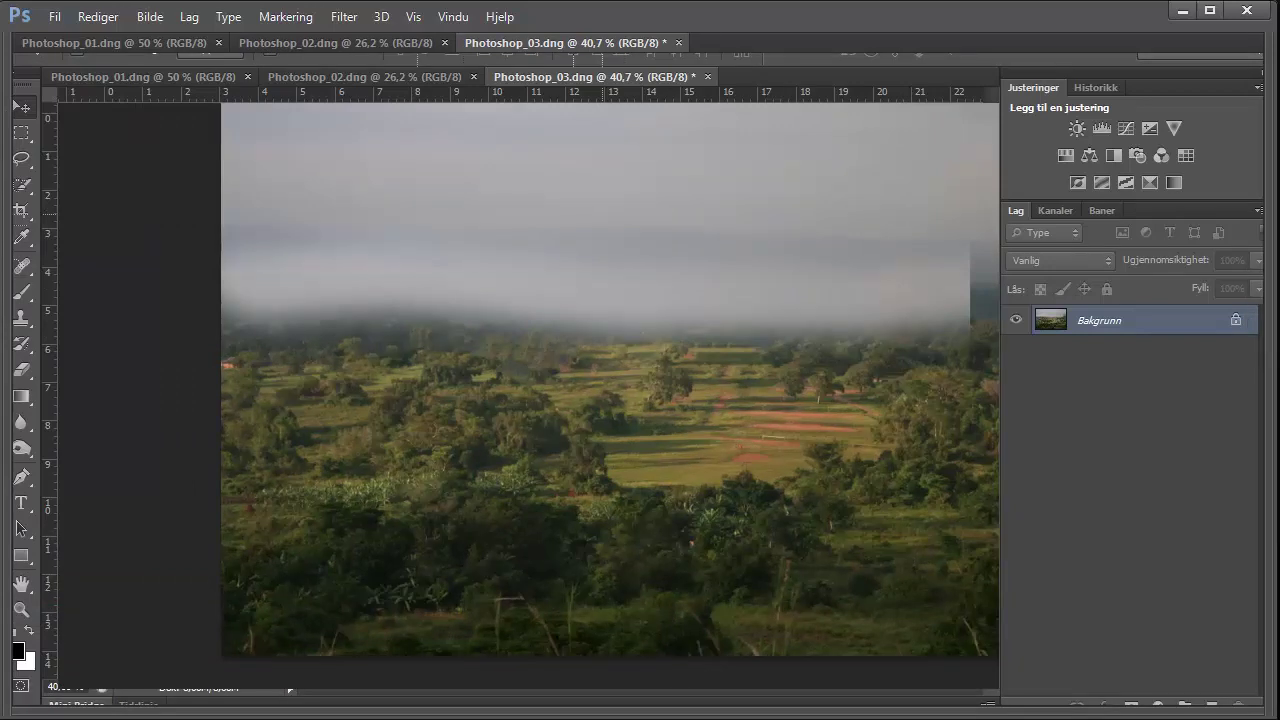
key("Tab")
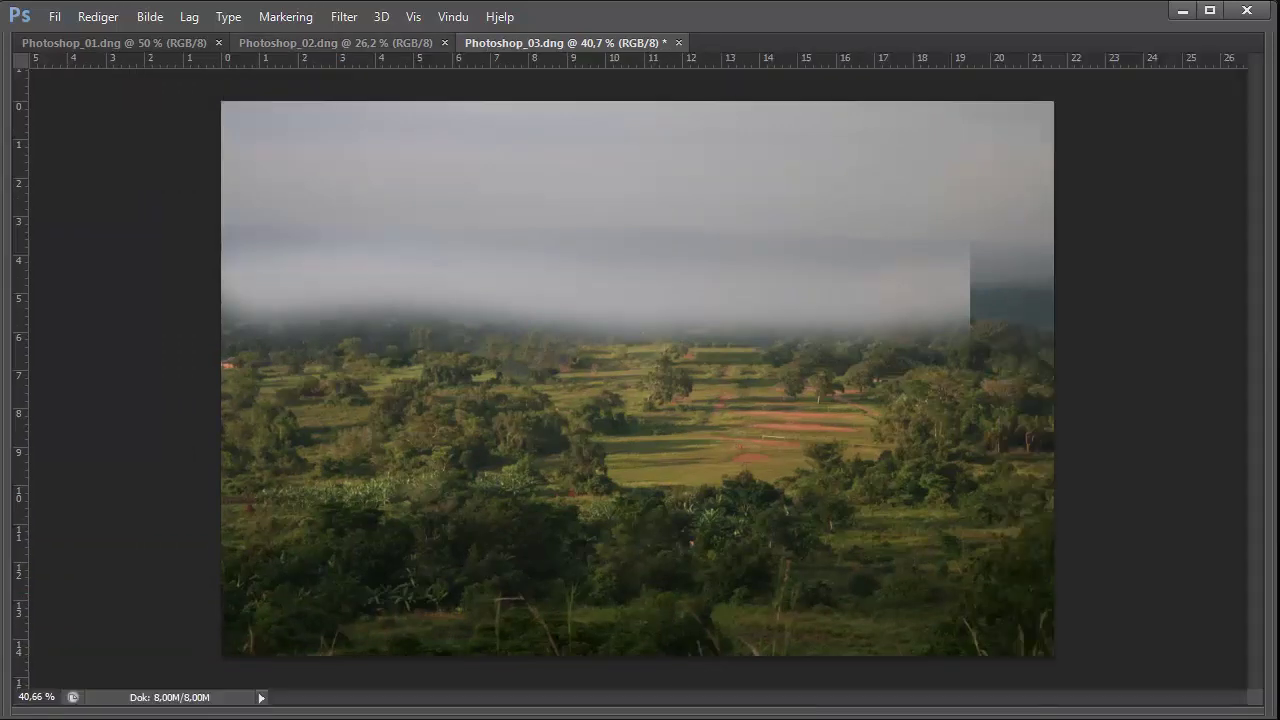
key("ctrl+shift+Tab")
key("ctrl+Tab")
key("ctrl+Tab")
key("ctrl+Tab")
key("ctrl+Tab")
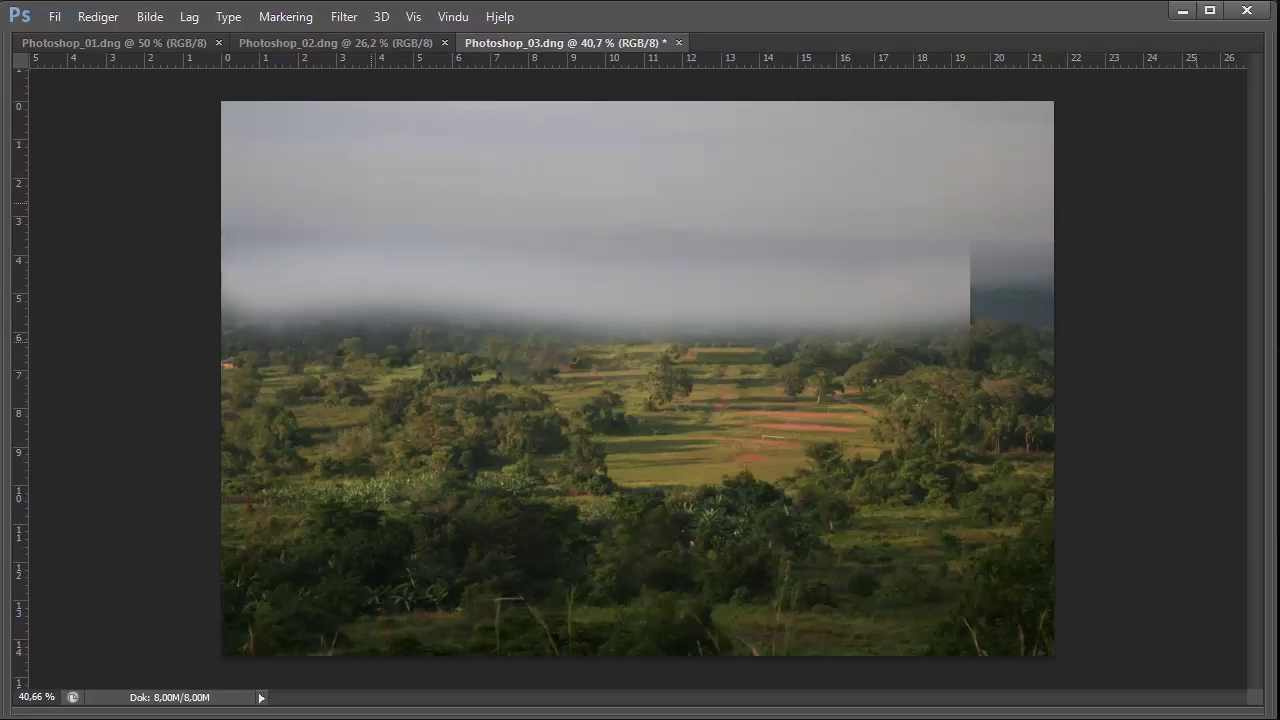
key("Tab")
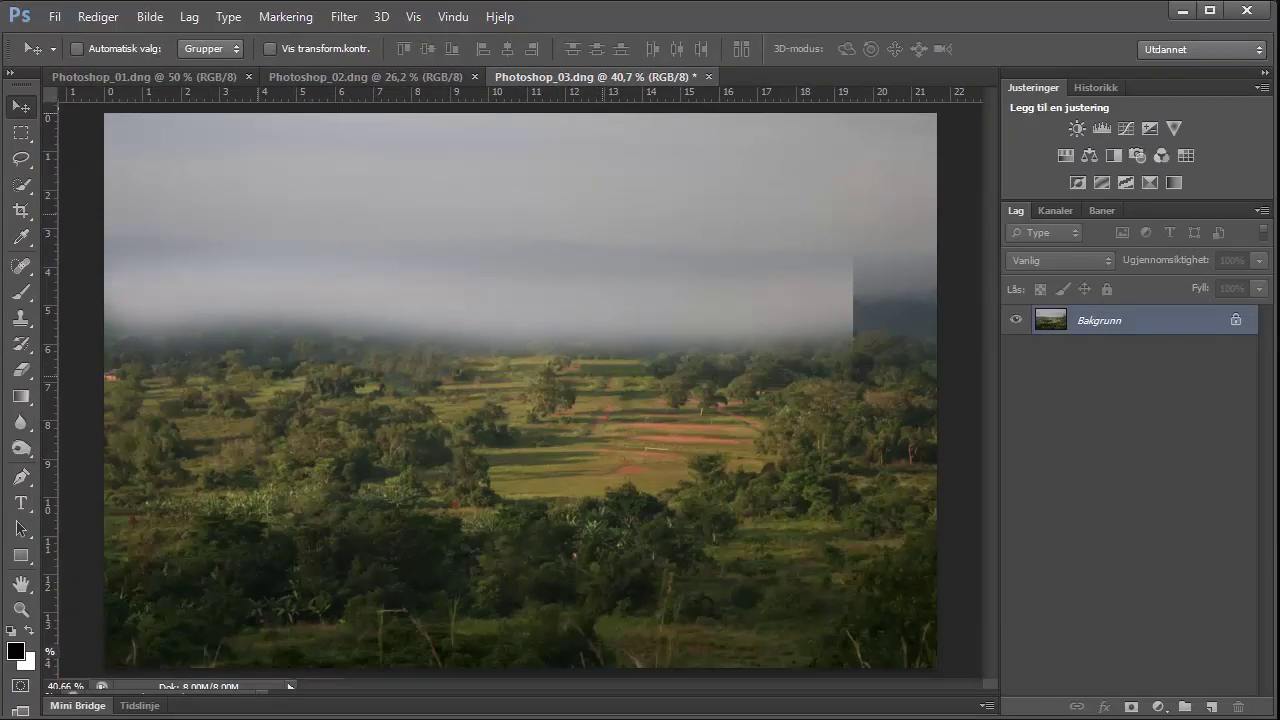
key("l")
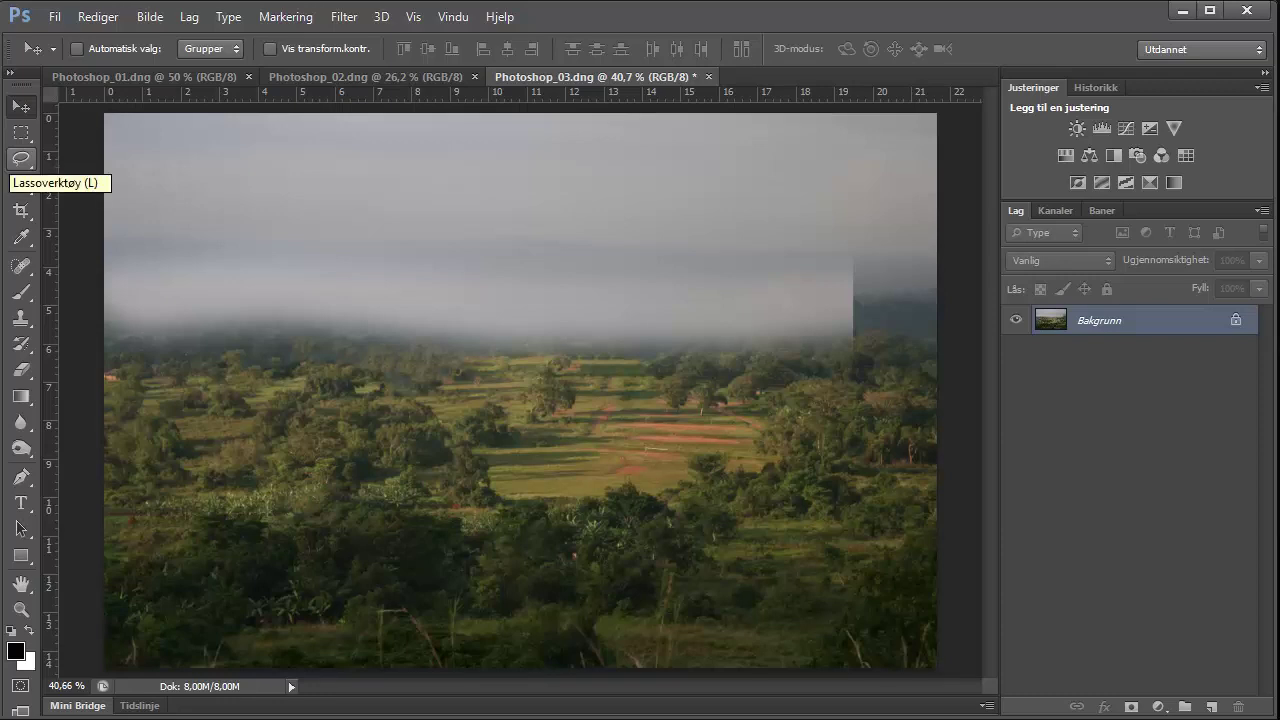
key("shift+Tab")
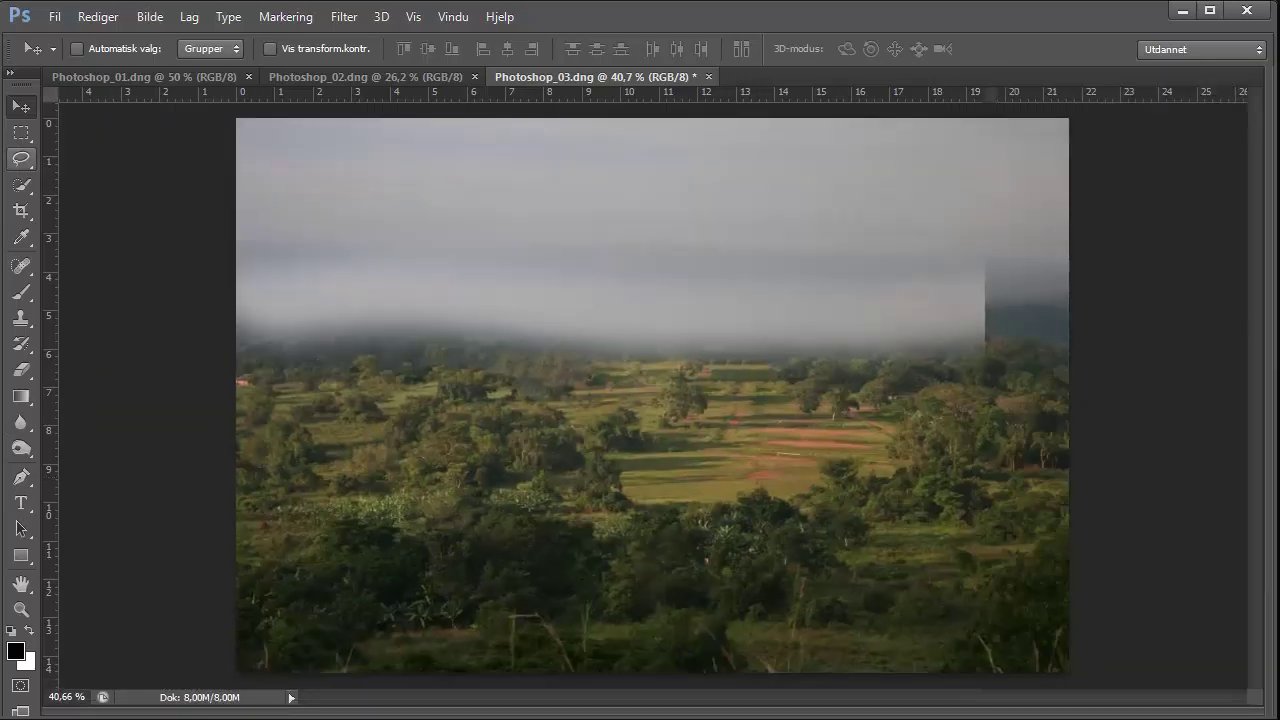
key("shift+Tab")
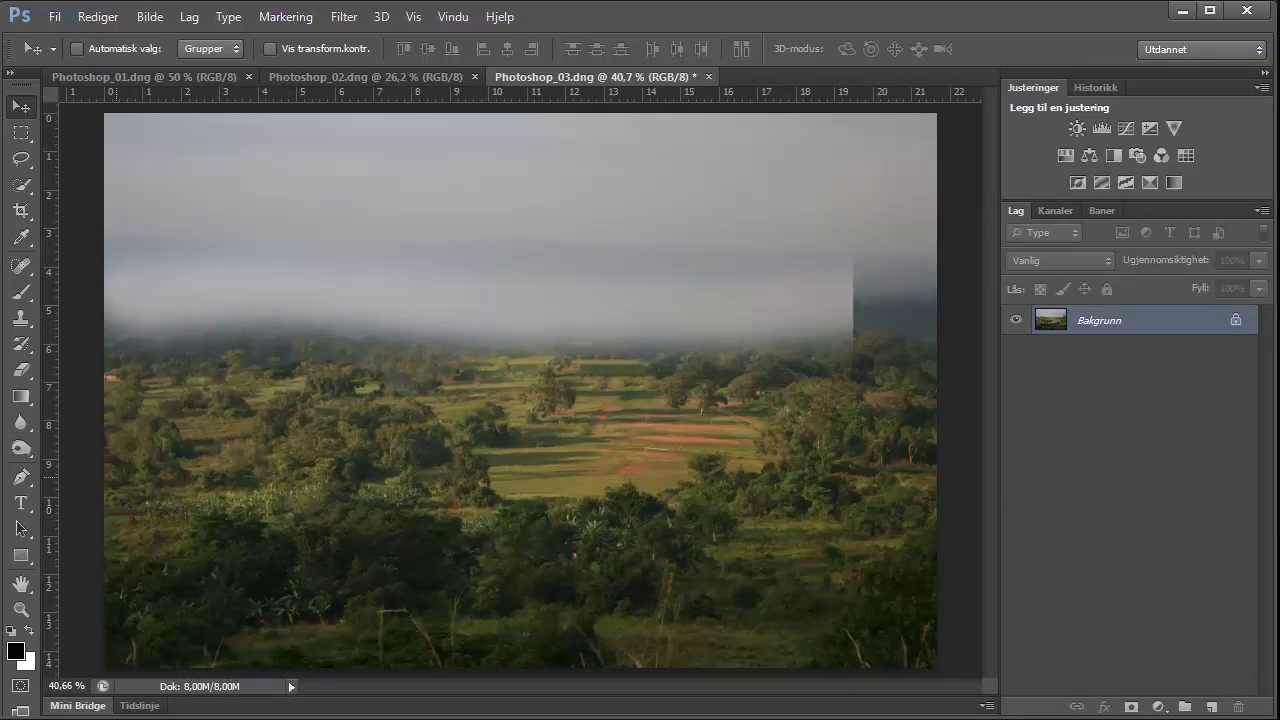